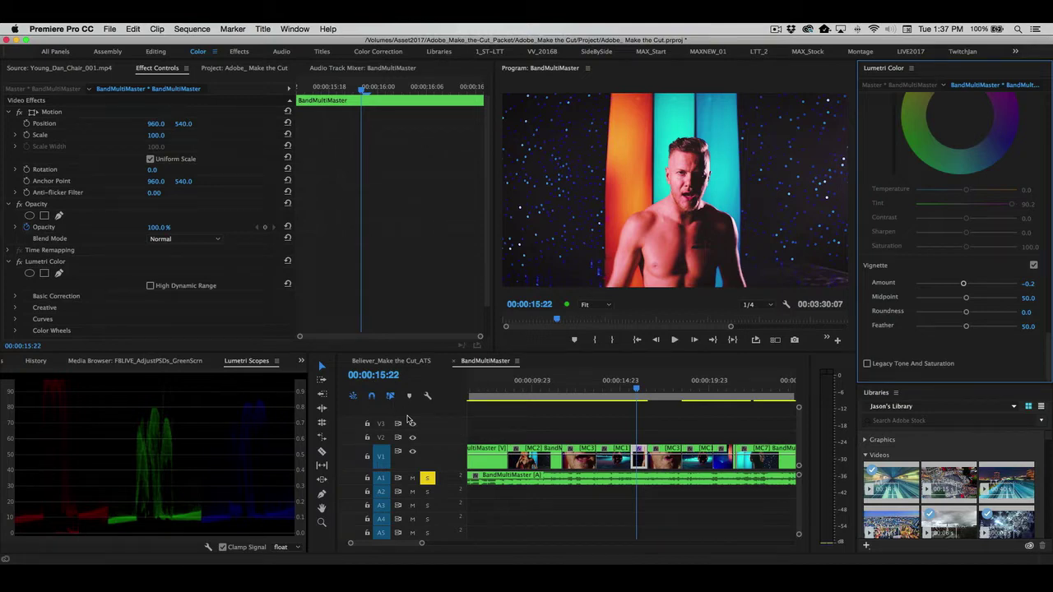
Open the Guitar_004.mp4 clip from the Instruments footage bin in the Source monitor and preview its opening seconds
click(391, 362)
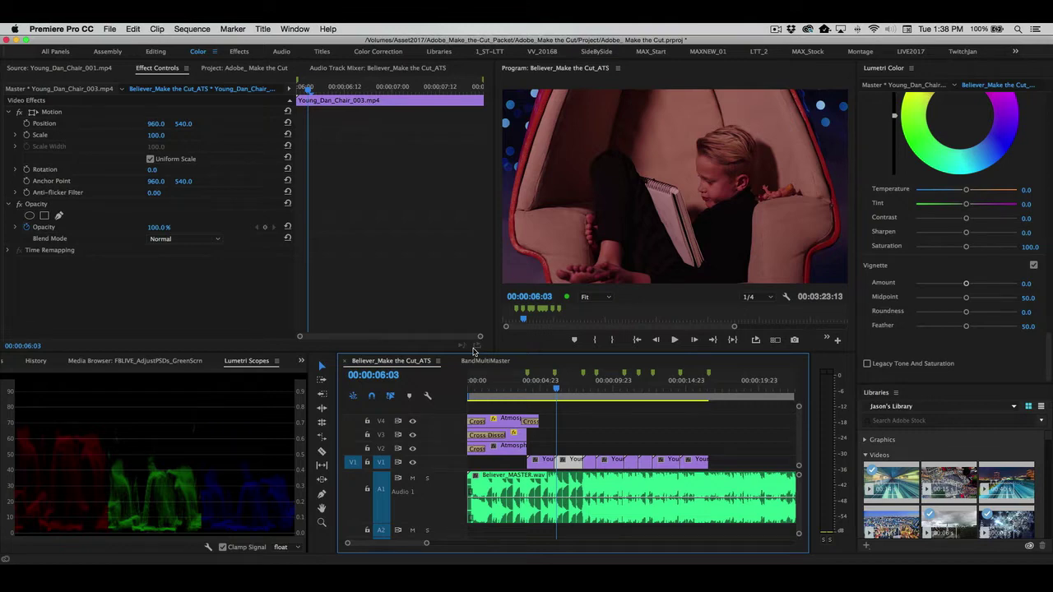
click(242, 71)
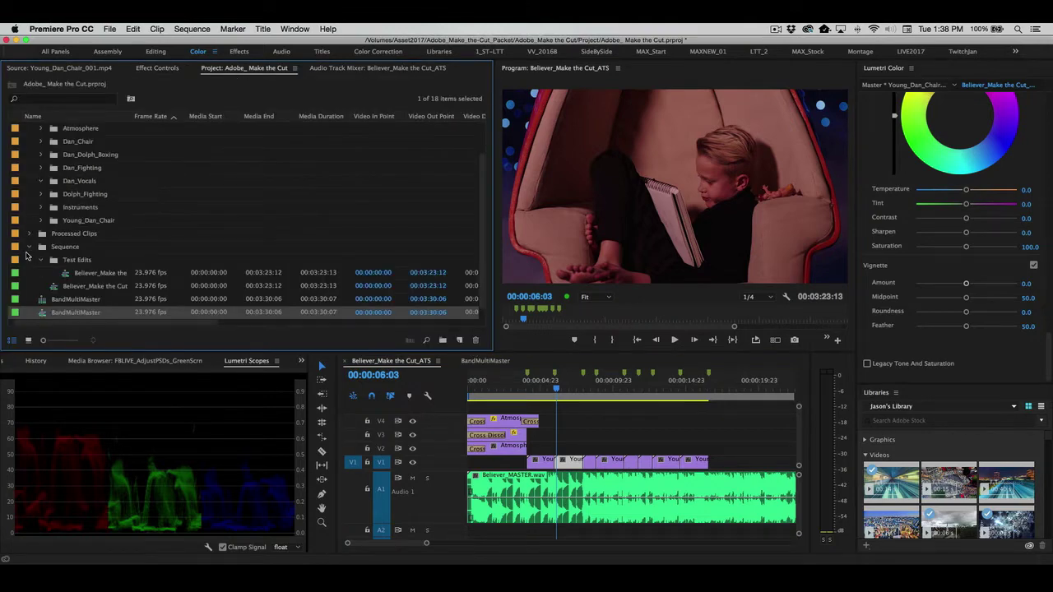
click(30, 247)
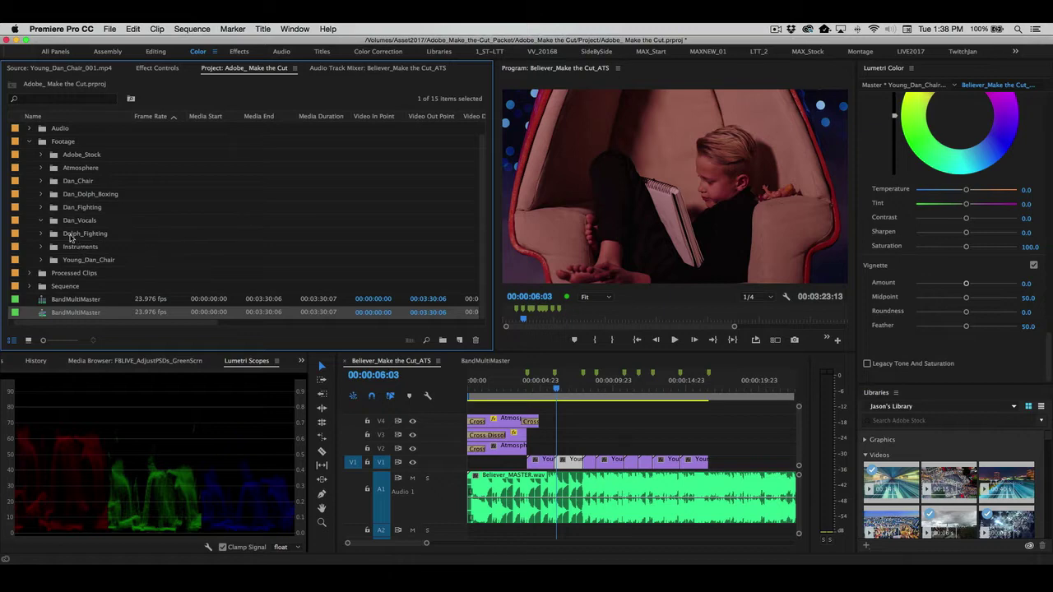
click(41, 247)
scroll(134, 251, down, 3)
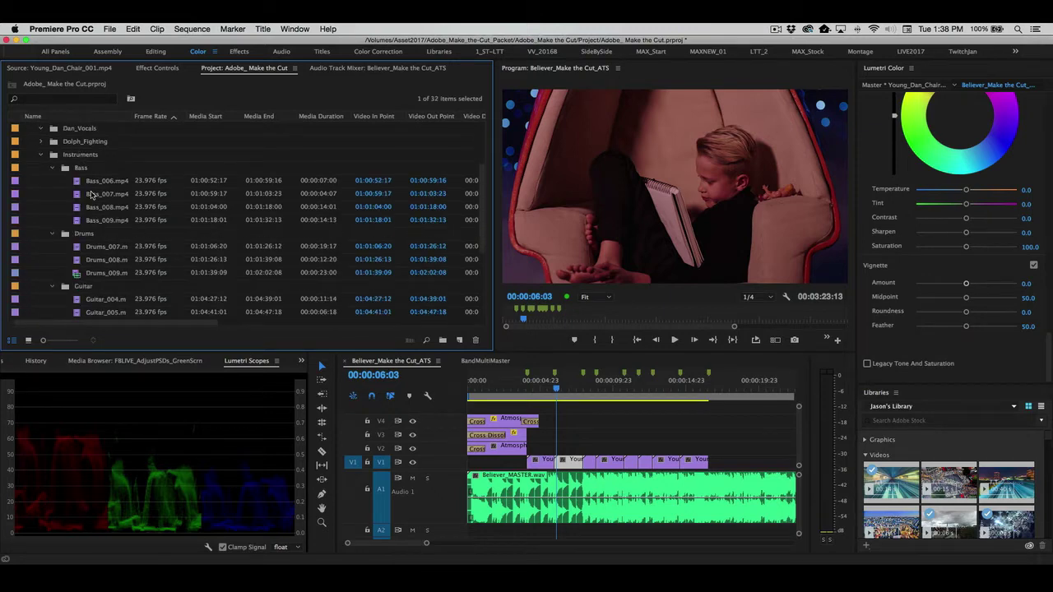
double_click(78, 299)
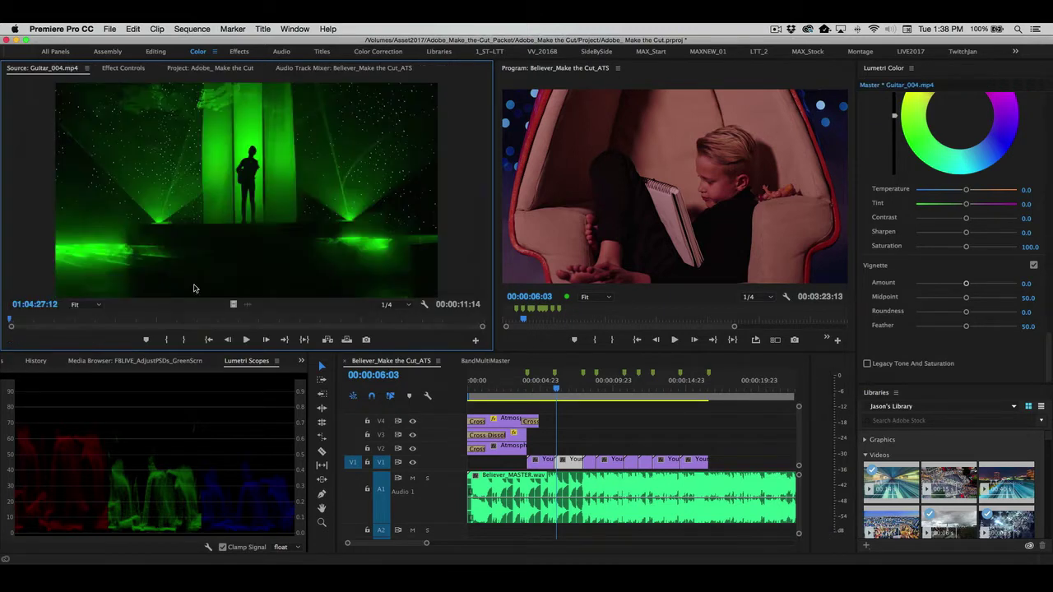
key(space)
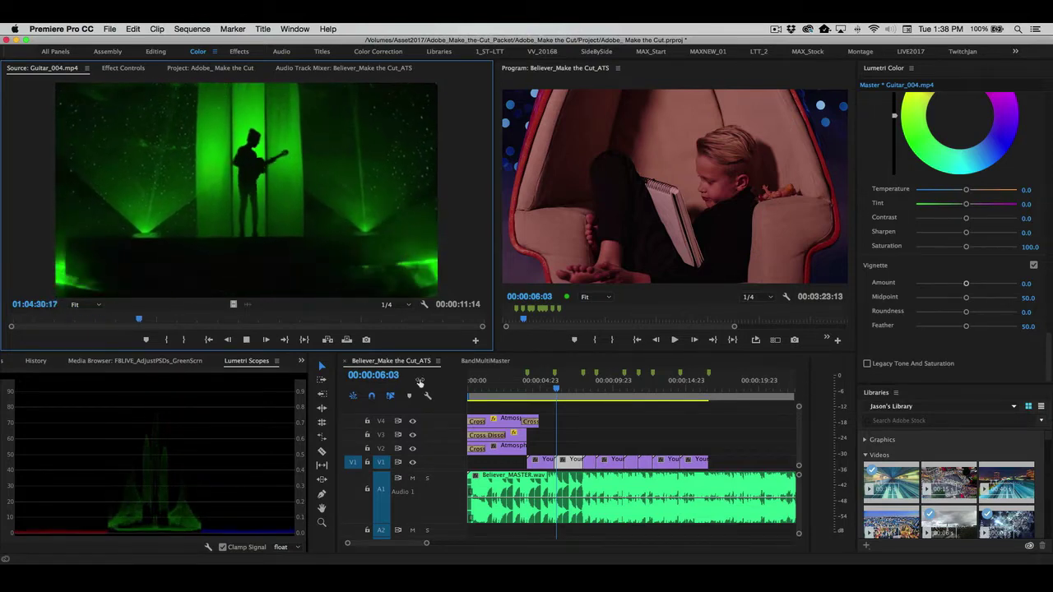
key(space)
Place the Guitar_004.mp4 clip on track V2 of the BandMultiMaster sequence, starting at about 00:00:13:16
click(481, 363)
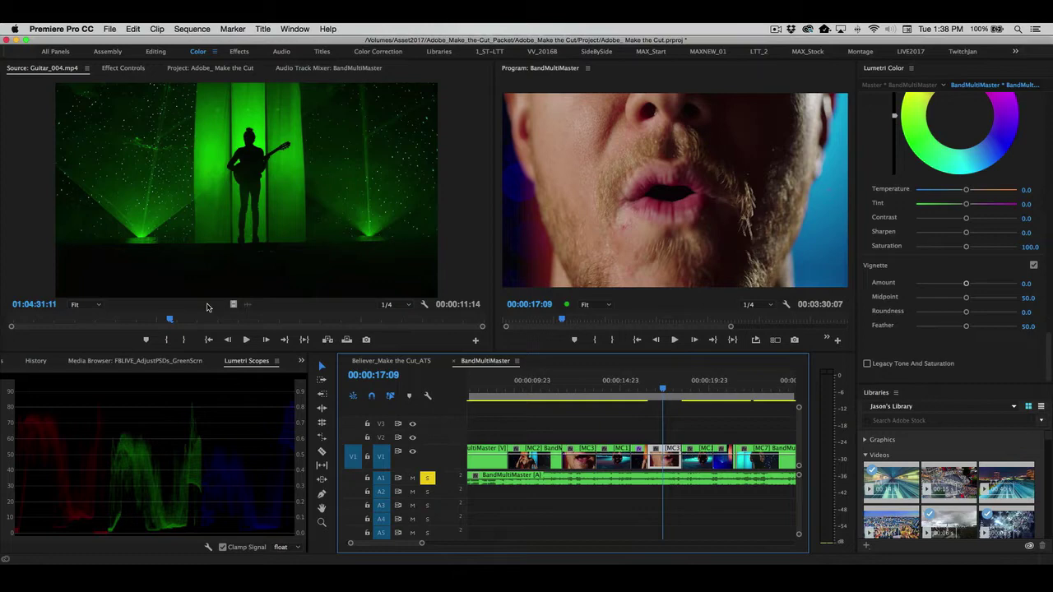
drag(538, 381, 598, 438)
key(minus)
key(minus)
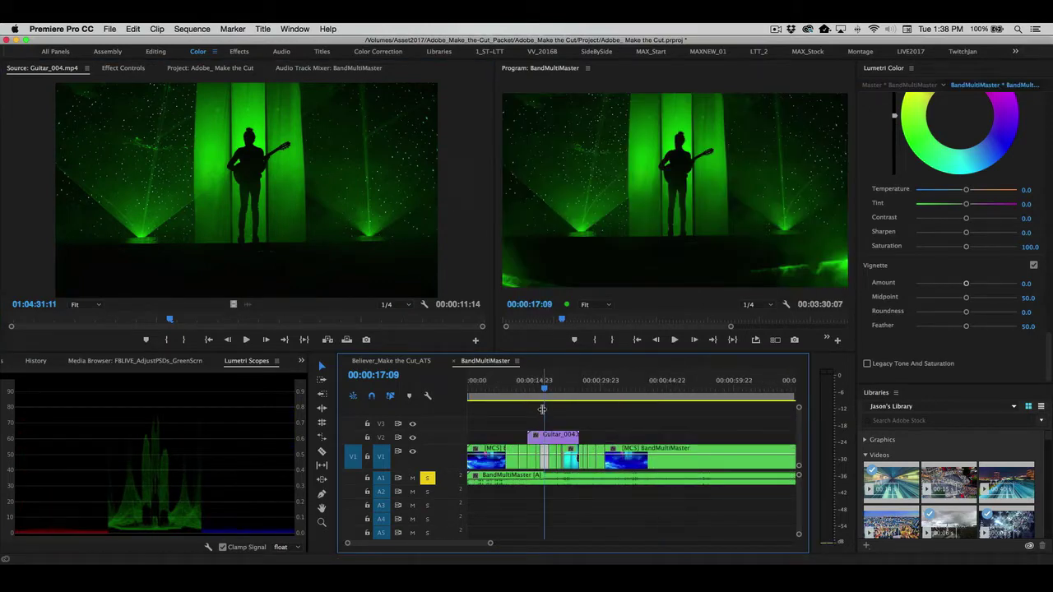
Mute audio track A1 and play back part of the guitar clip in the sequence
click(413, 480)
drag(544, 388, 529, 387)
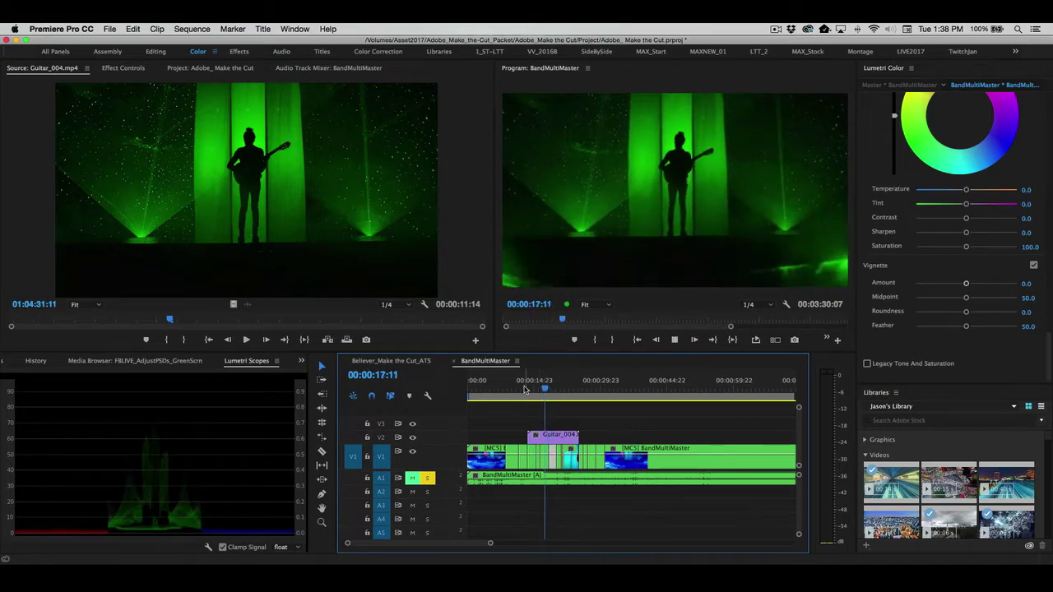
click(541, 392)
key(k)
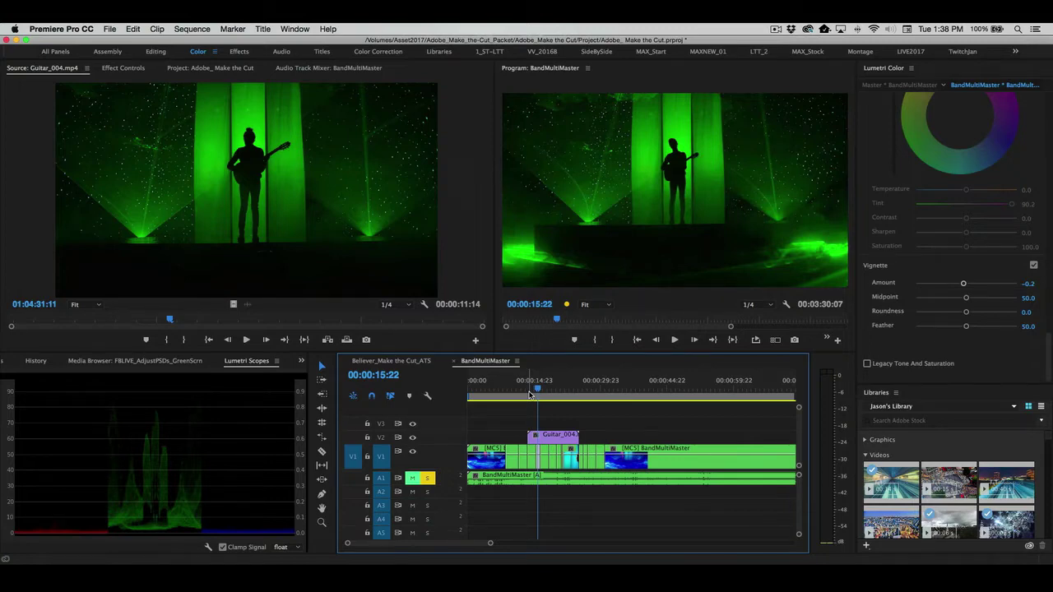
click(549, 437)
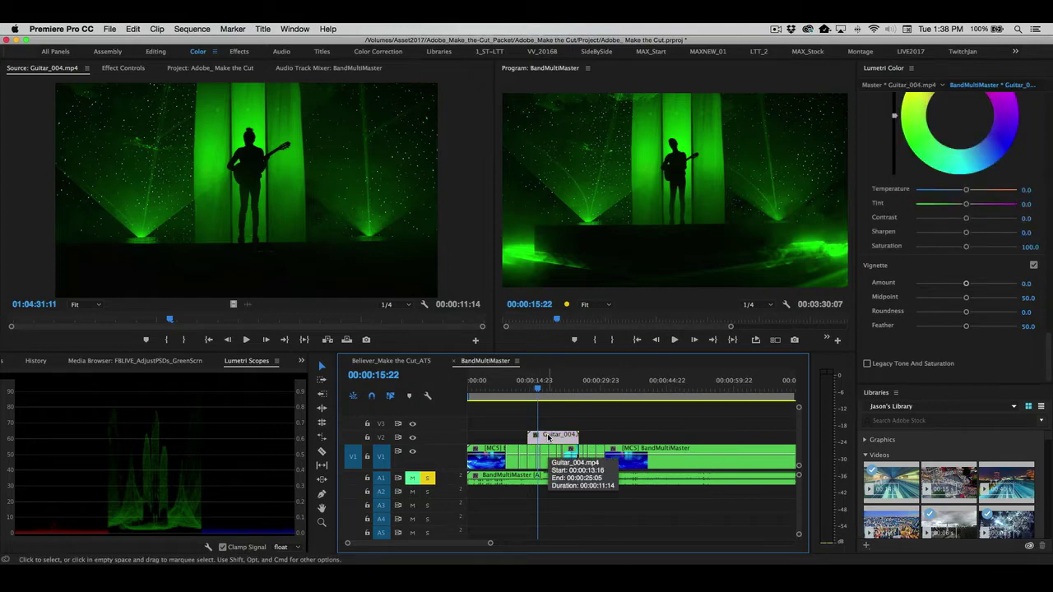
key(super+r)
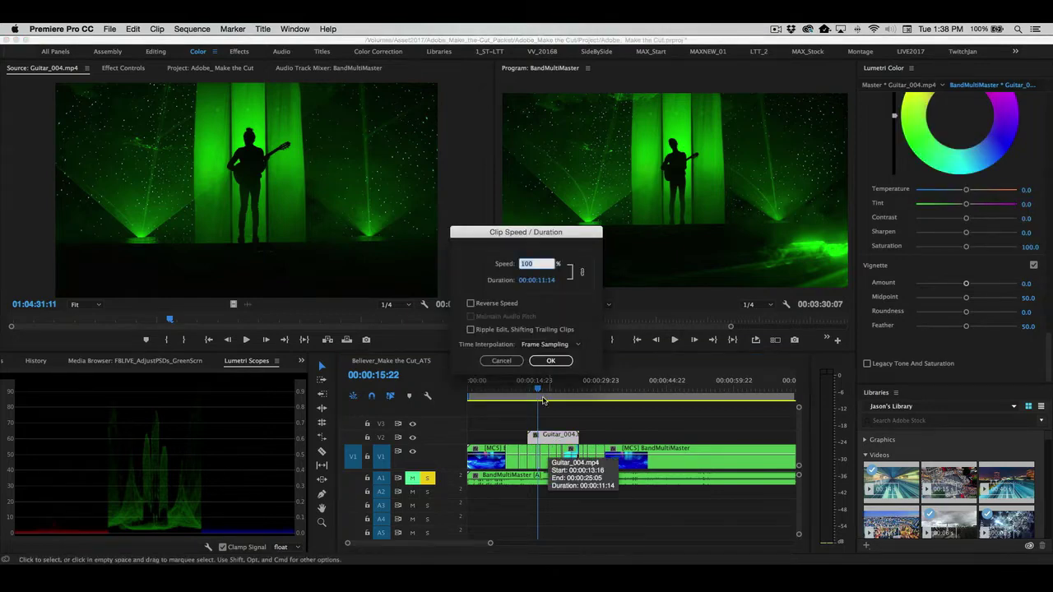
click(511, 363)
Set the Guitar_004.mp4 clip's speed to 60% with Frame Blending as the time interpolation
right_click(552, 440)
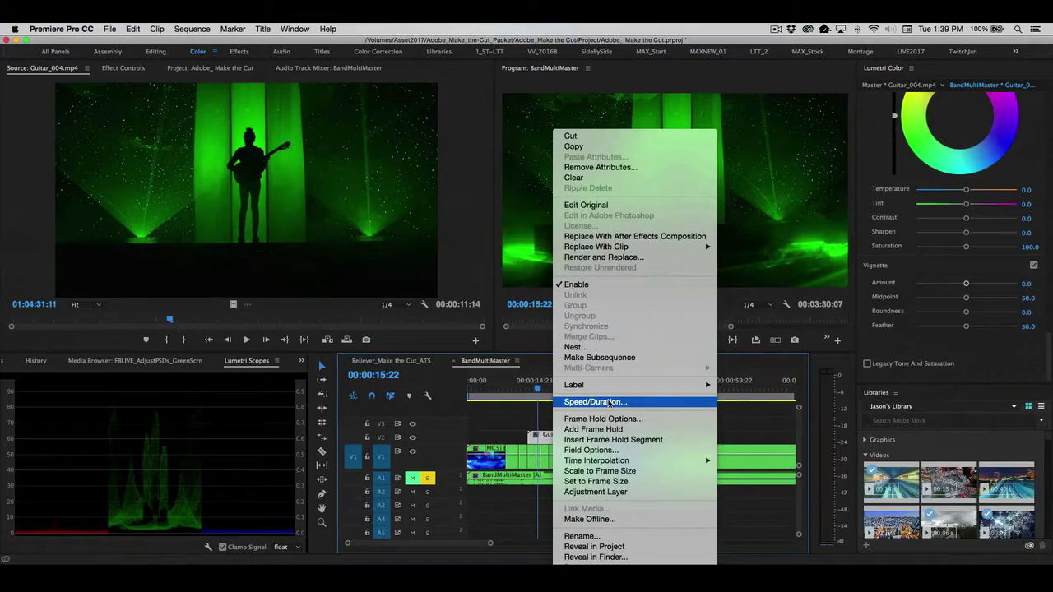
click(642, 410)
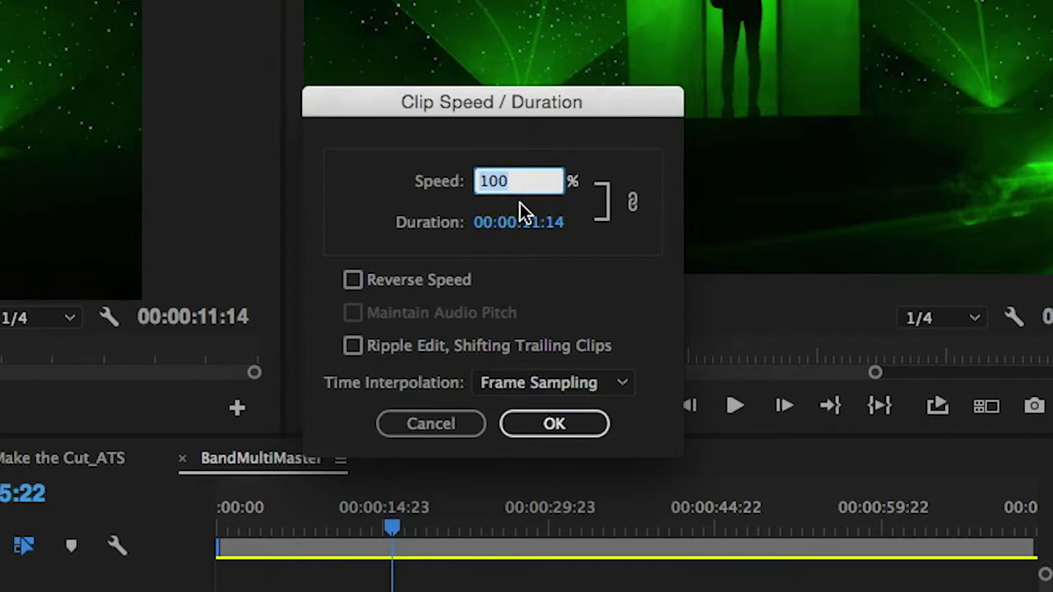
text(60)
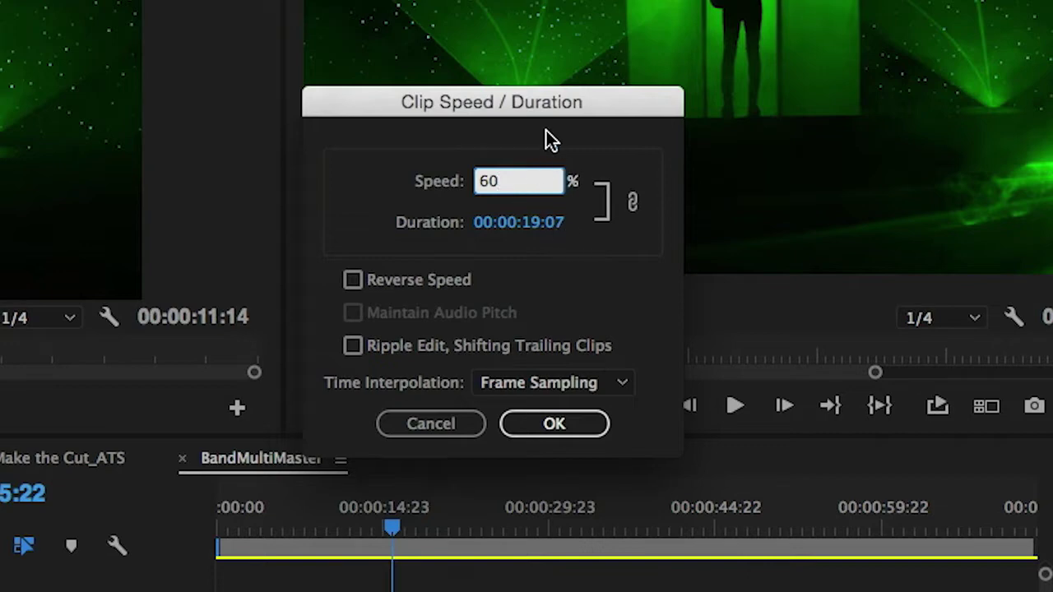
click(503, 132)
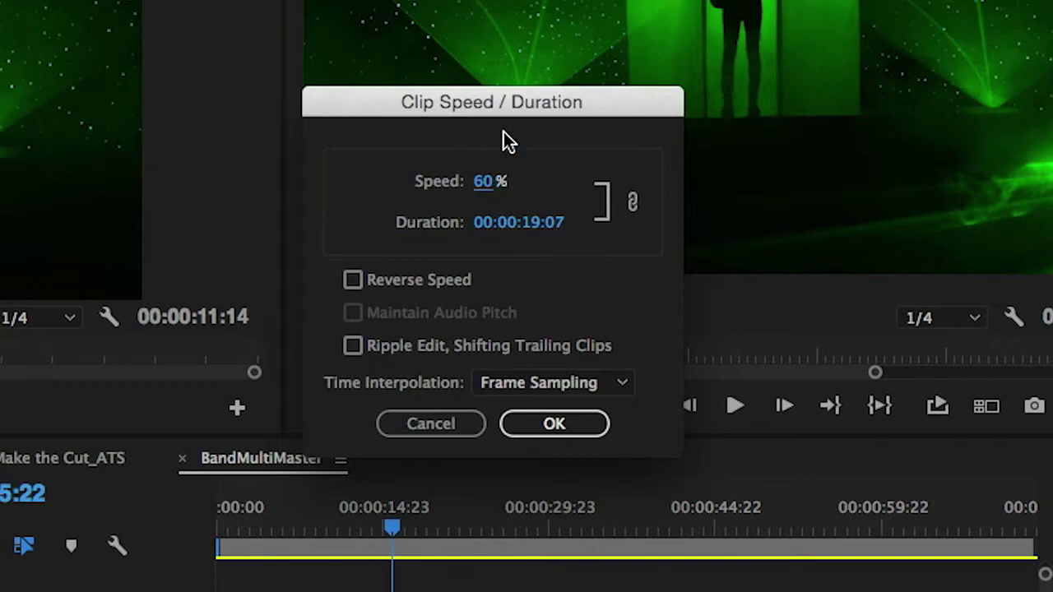
click(607, 382)
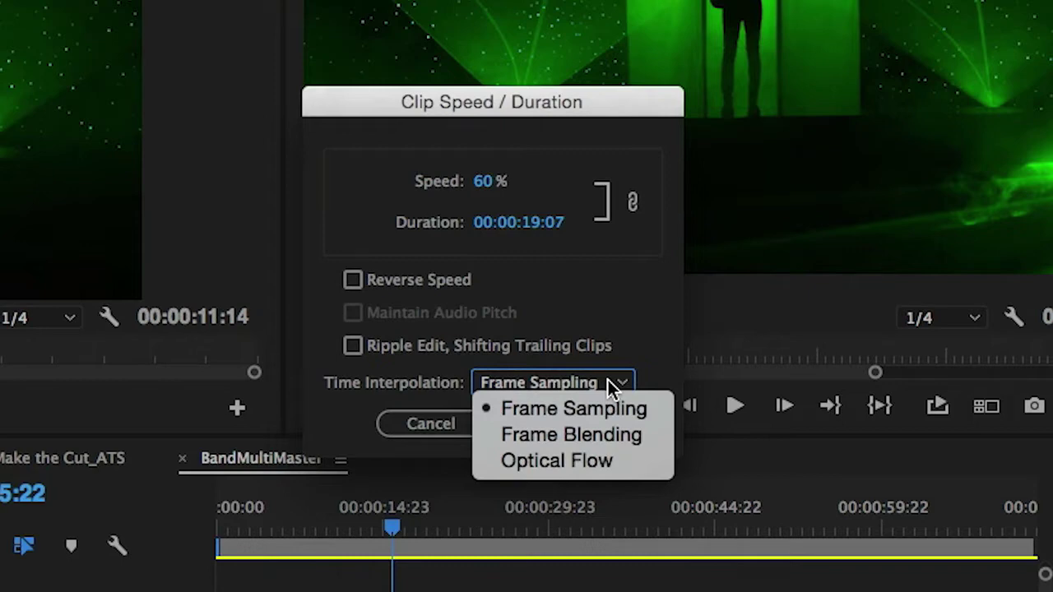
click(604, 434)
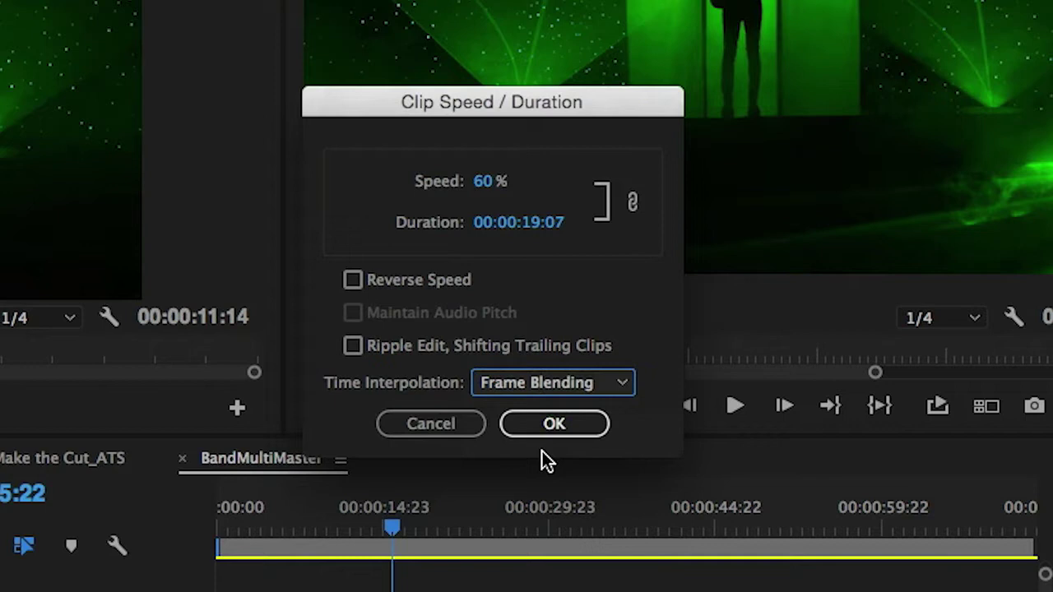
click(530, 426)
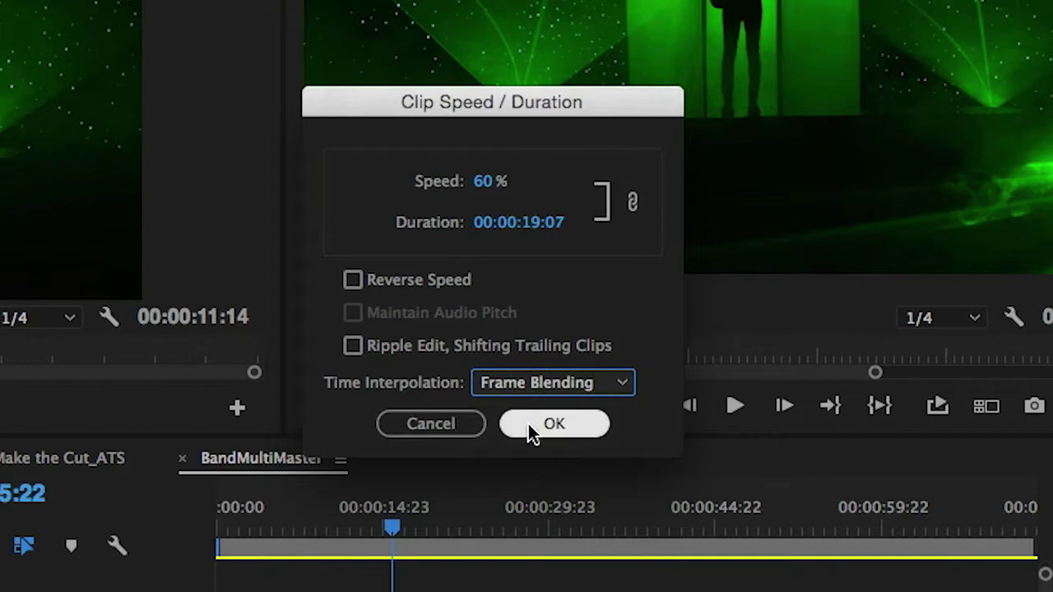
click(529, 426)
Play back the slowed guitar clip from its start to check the frame-blended motion
drag(393, 528, 367, 530)
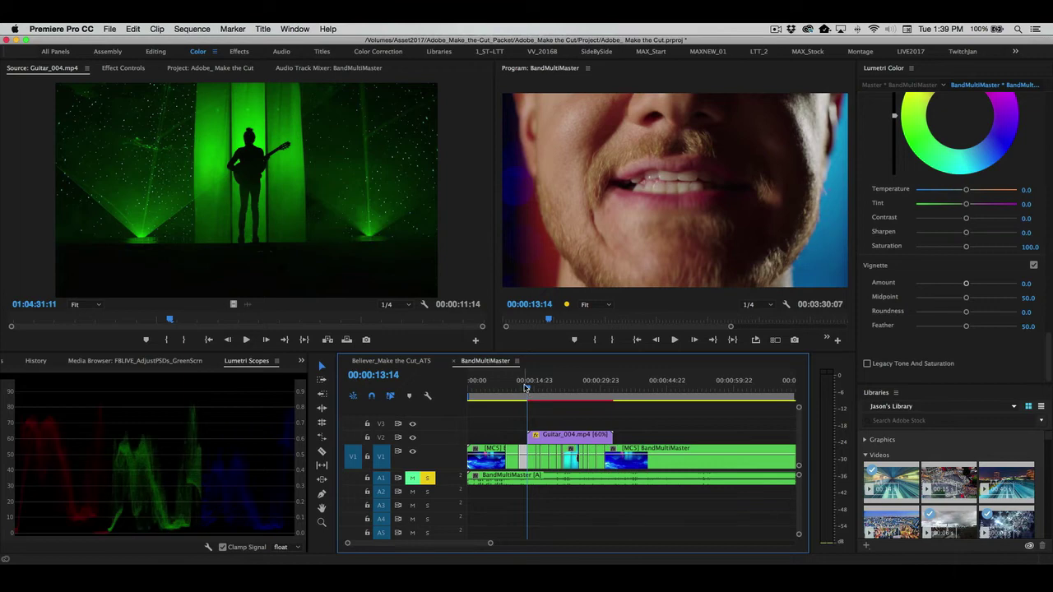
key(space)
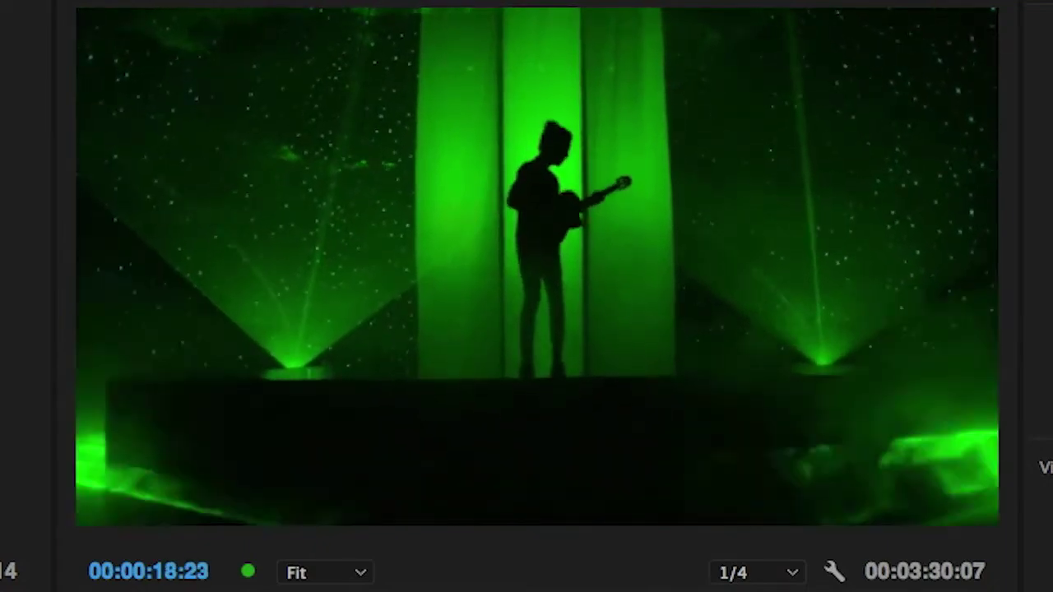
key(space)
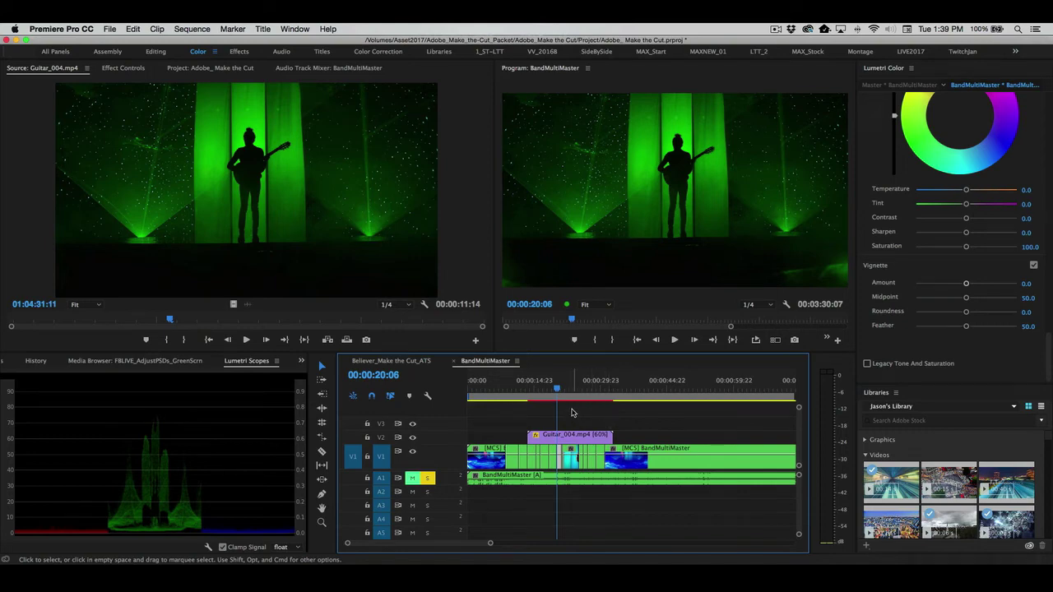
Change the time interpolation of the slowed guitar clip on V2 to Optical Flow
click(564, 437)
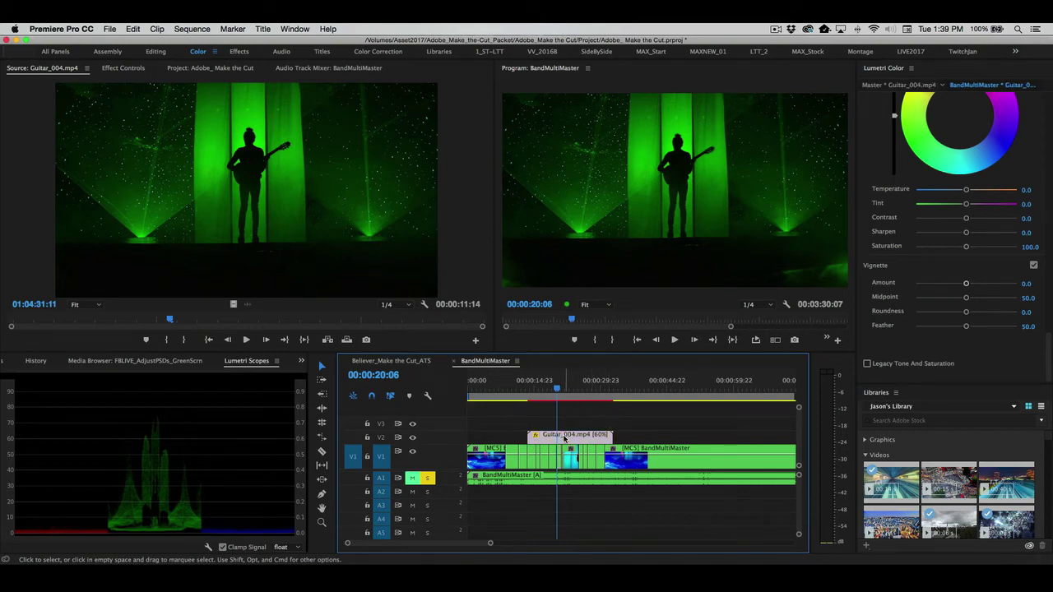
key(super+r)
click(567, 343)
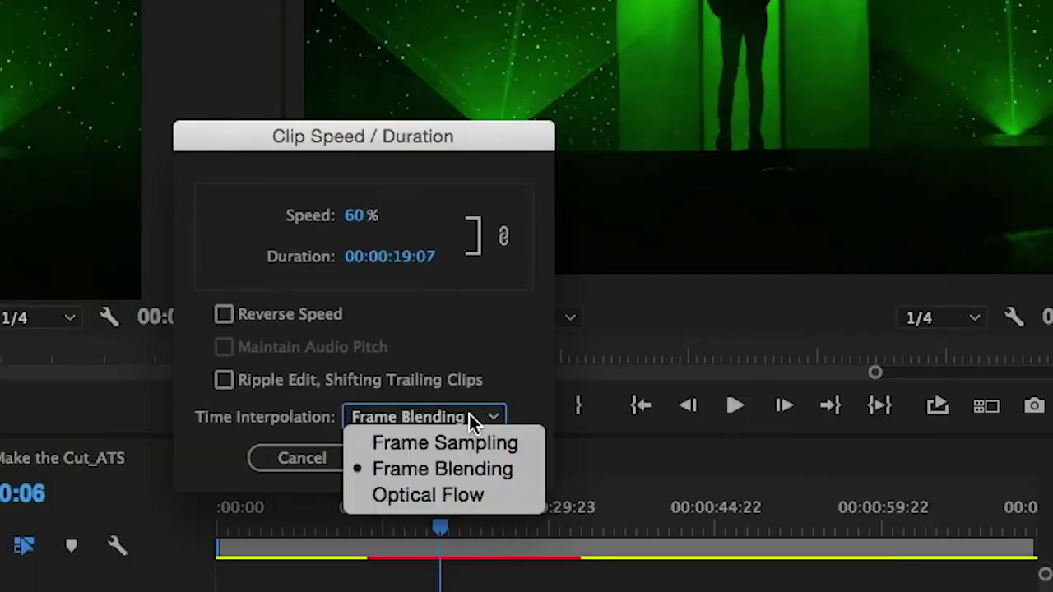
click(474, 500)
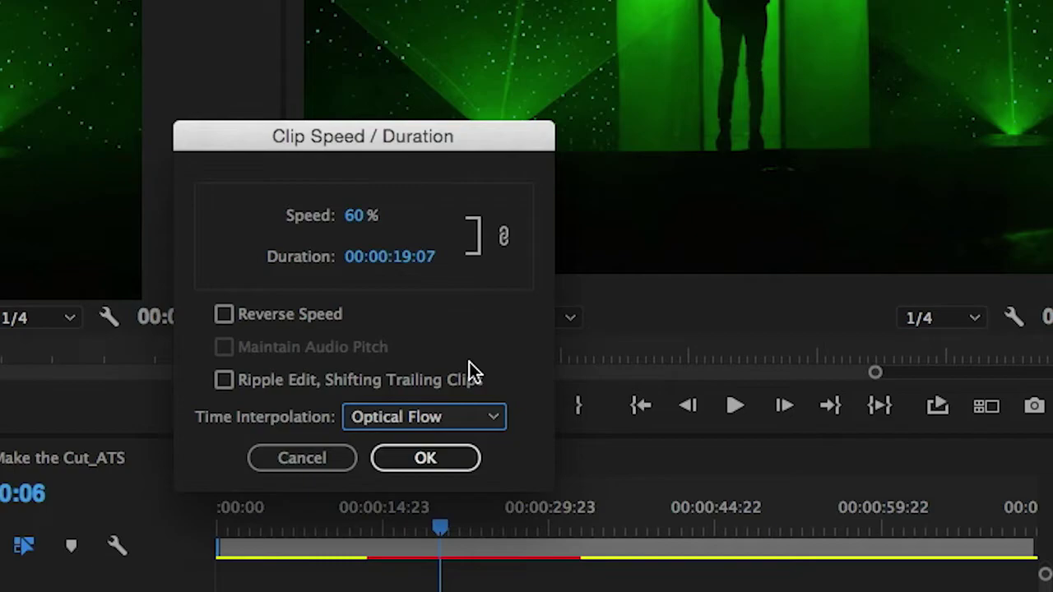
click(446, 459)
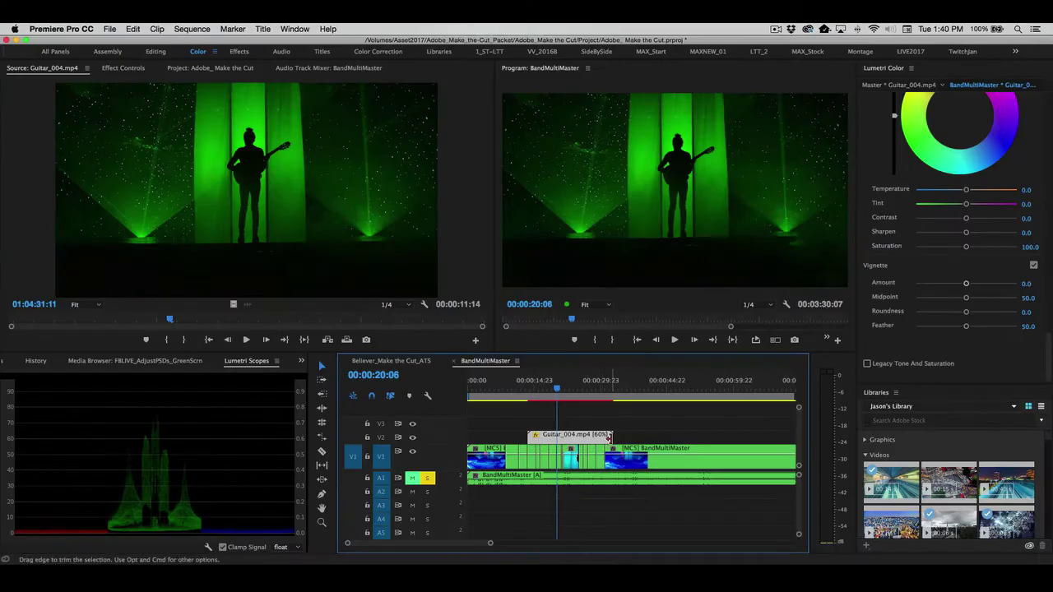
Trim the end of the slowed guitar clip on V2 back to 00:00:18:01
mouse_move(559, 390)
mouse_down()
mouse_move(529, 390)
mouse_move(556, 391)
mouse_move(547, 390)
mouse_up()
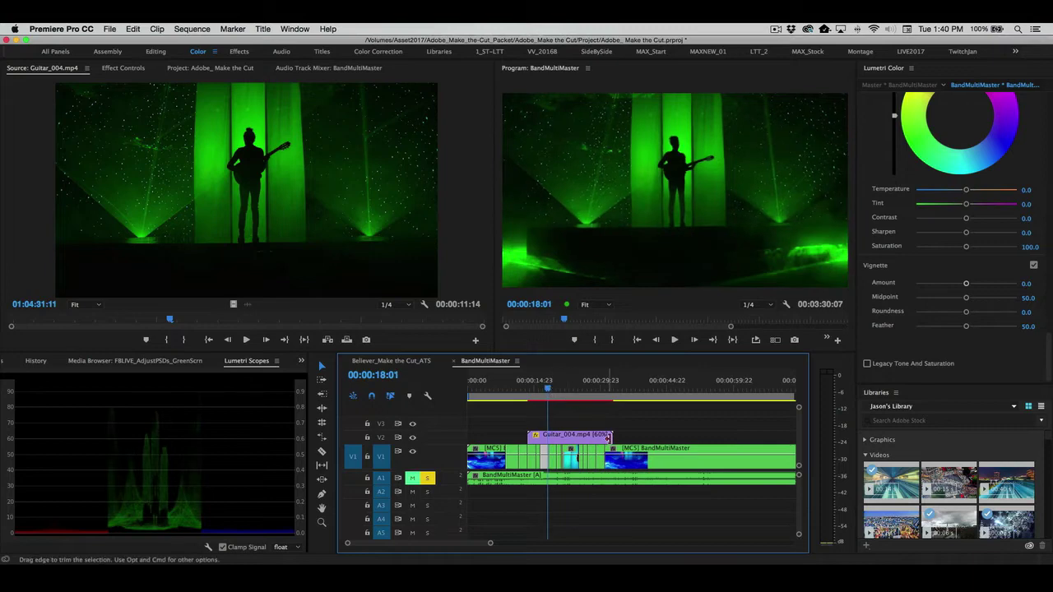
drag(610, 436, 547, 436)
drag(547, 388, 533, 389)
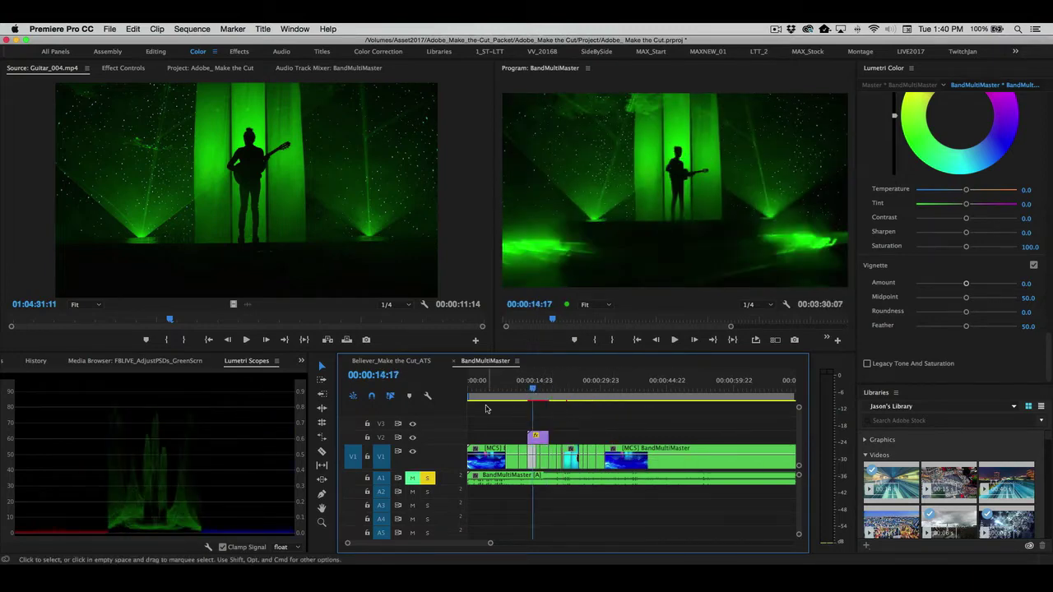
Narrow the sequence's work area at both ends so it spans only the shortened guitar clip on V2
drag(469, 399, 529, 409)
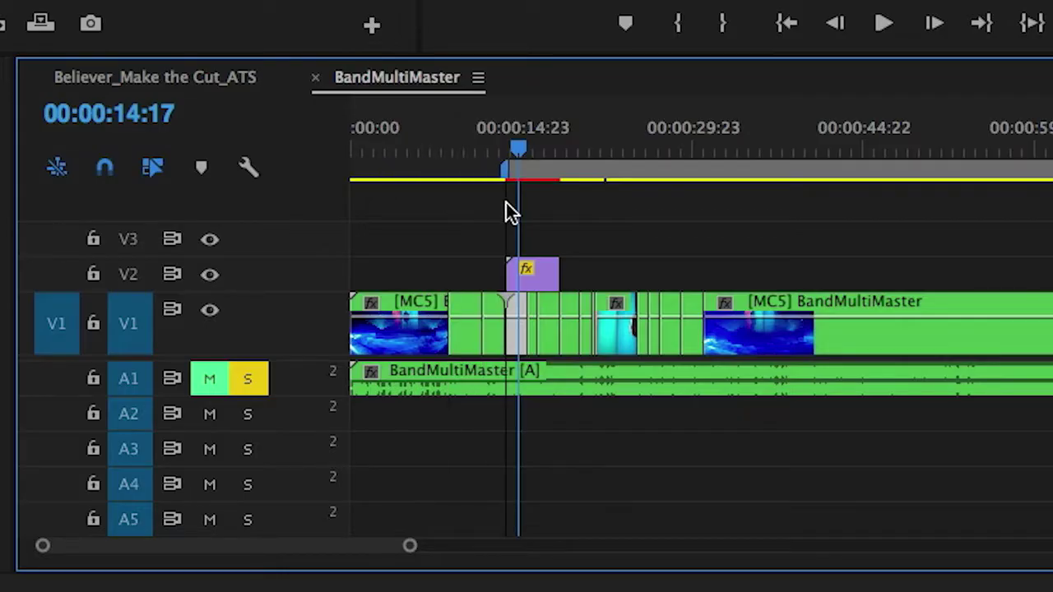
key(minus)
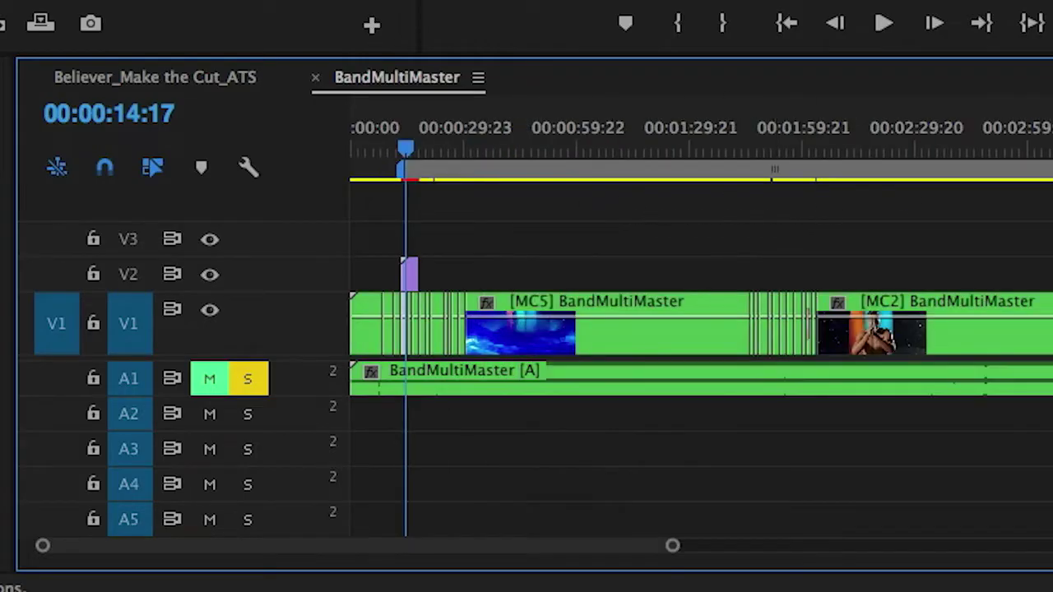
drag(1050, 169, 423, 218)
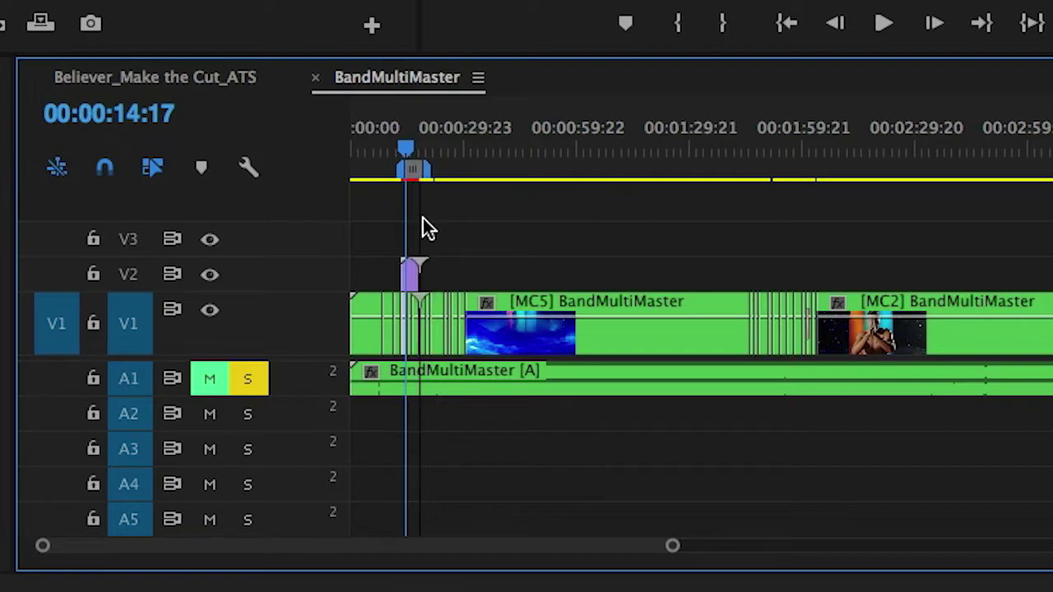
key(equal)
key(equal)
key(equal)
key(equal)
key(equal)
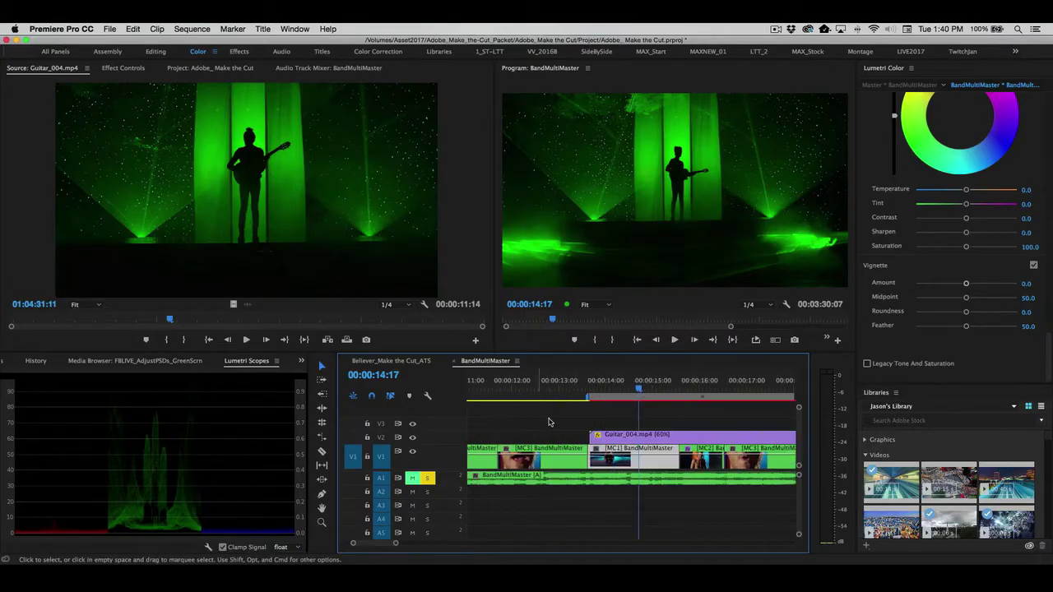
key(minus)
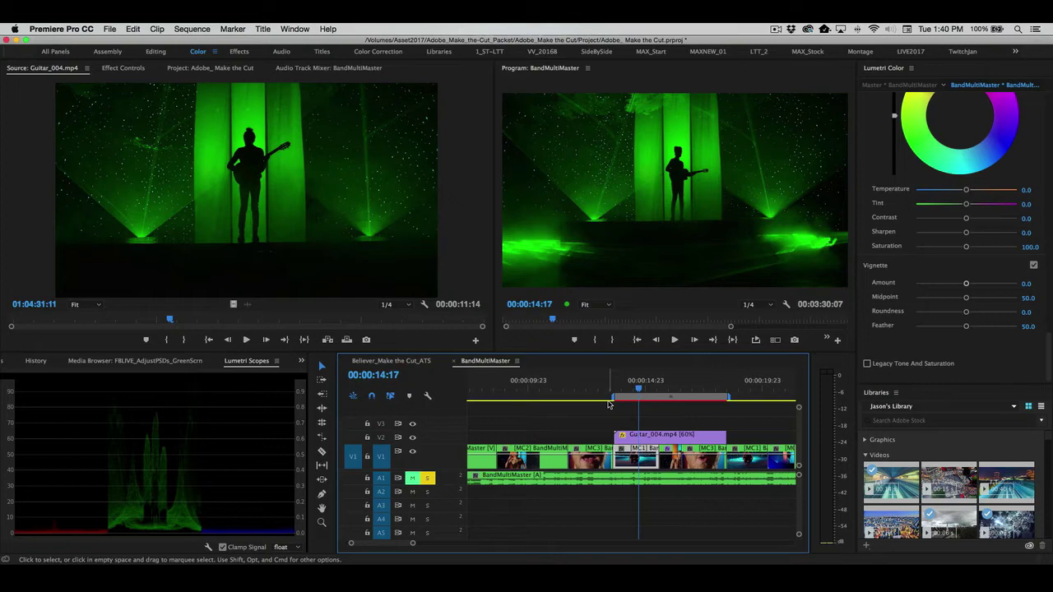
Play back the shortened guitar clip with Optical Flow applied before rendering it
drag(638, 388, 614, 388)
key(space)
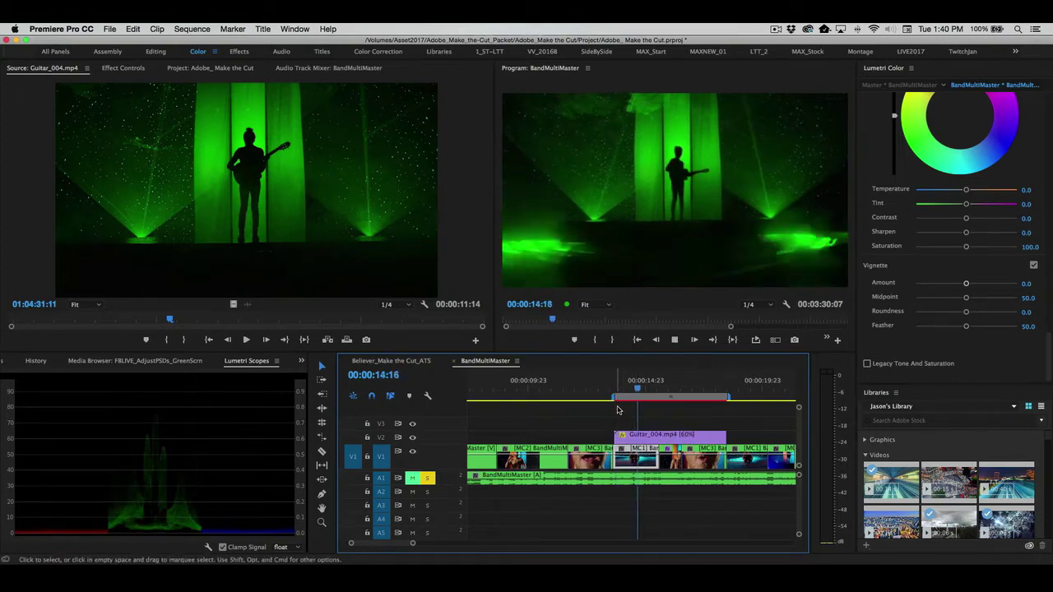
key(space)
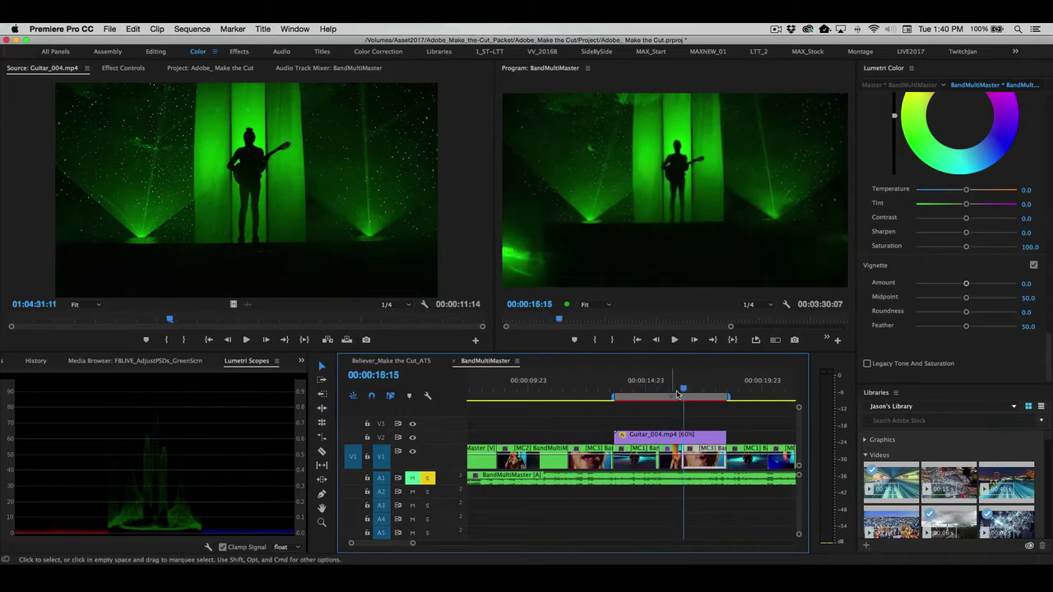
Render the entire work area over the slowed guitar clip in the BandMultiMaster sequence
drag(652, 391, 621, 388)
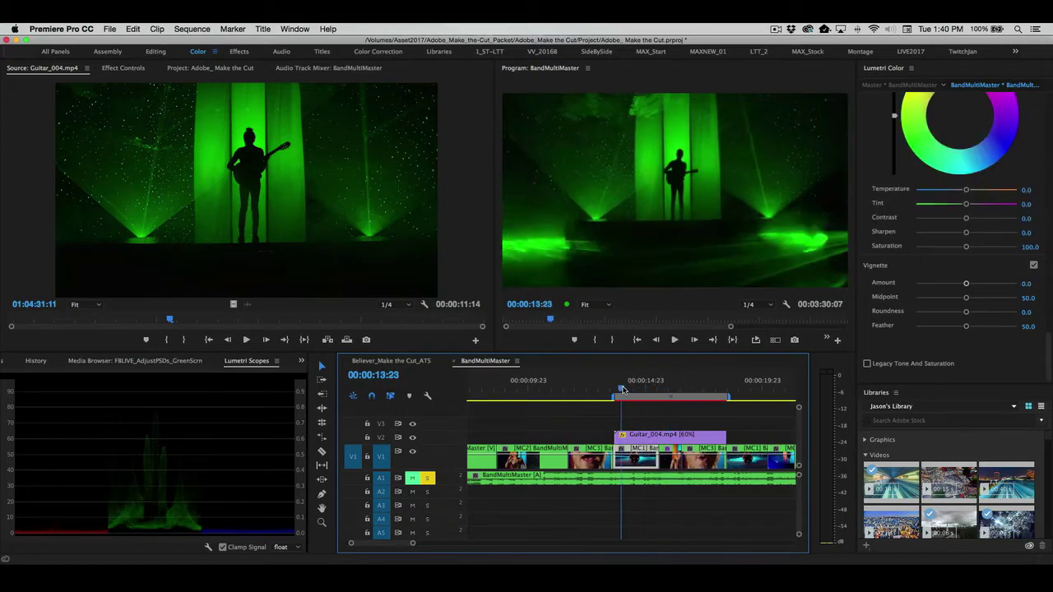
click(192, 29)
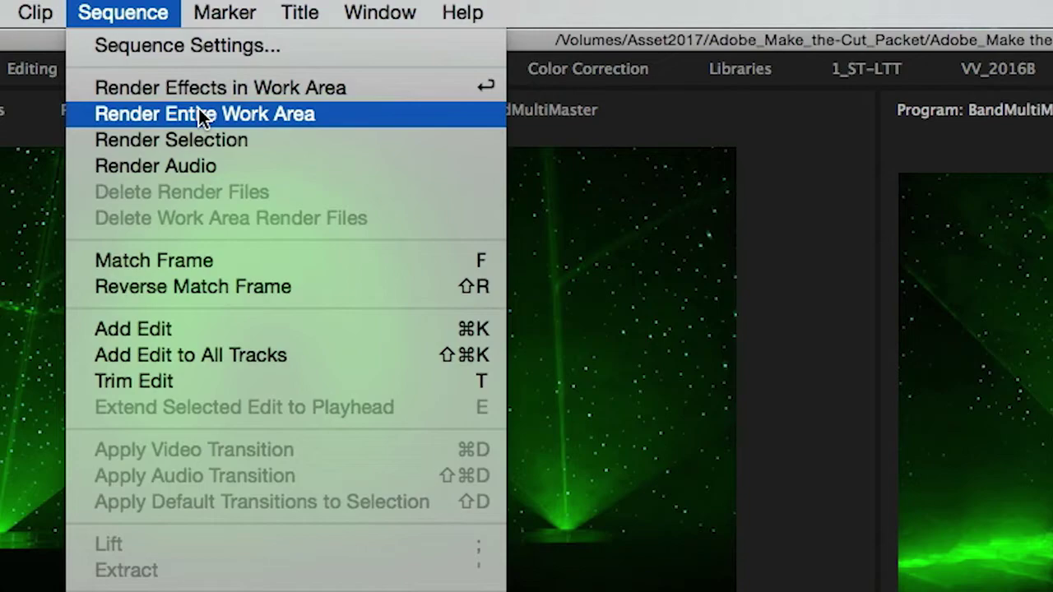
click(210, 112)
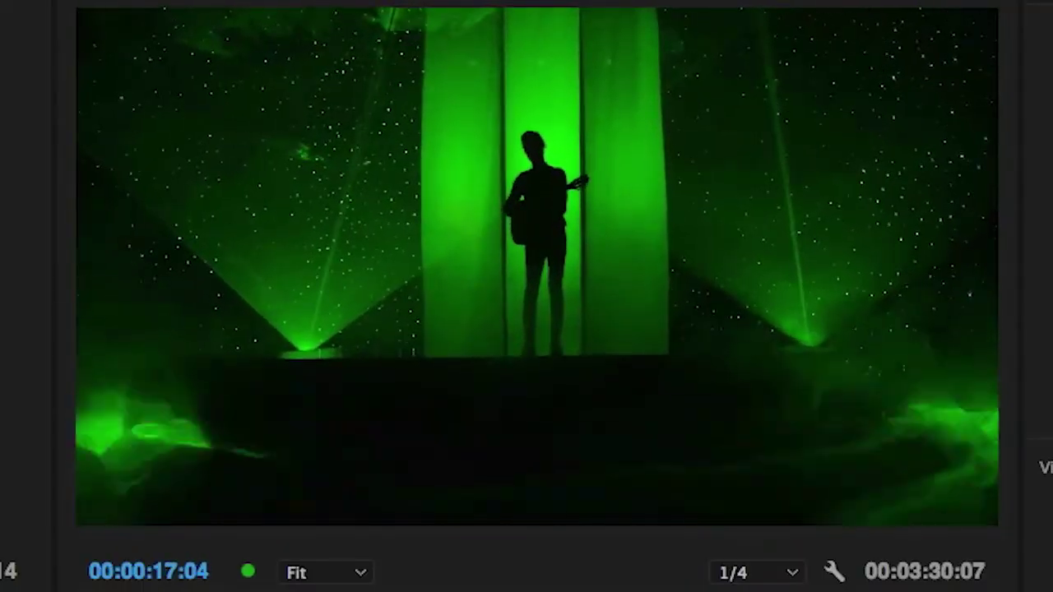
Play the rendered guitar clip backward and forward to judge the Optical Flow motion
key(j)
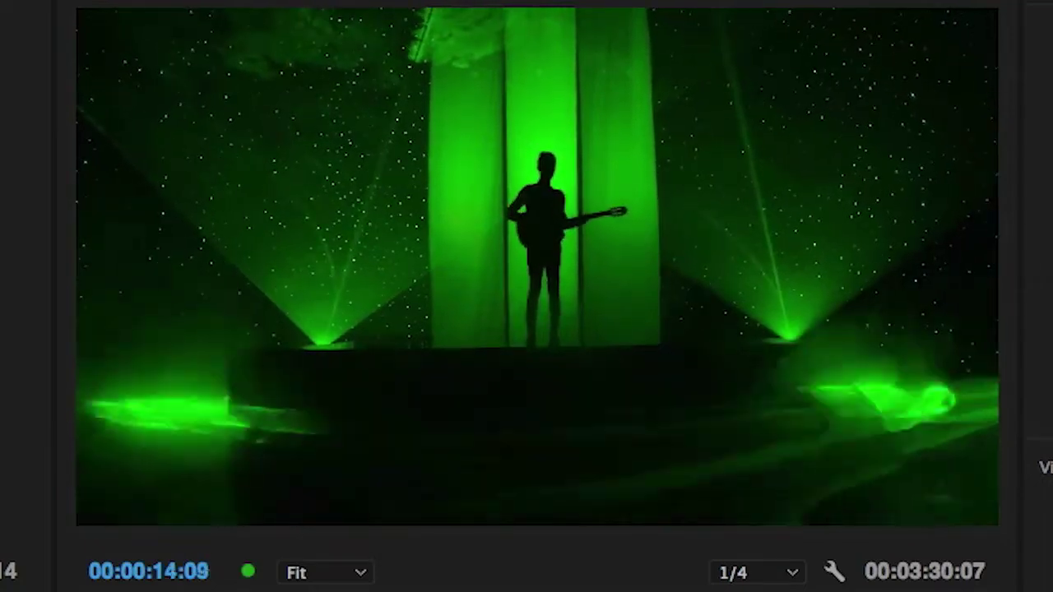
key(l)
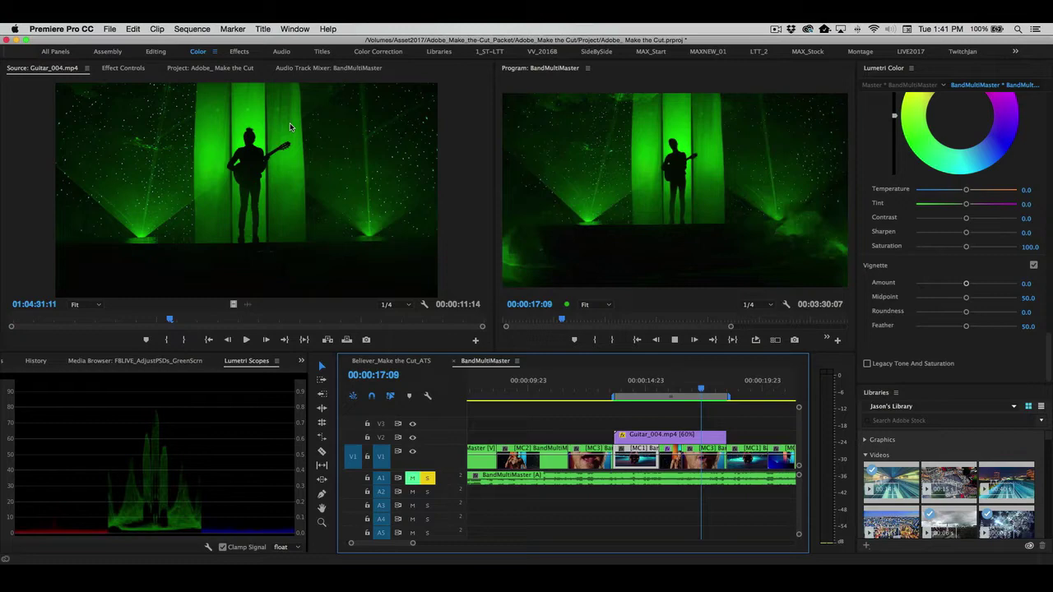
key(j)
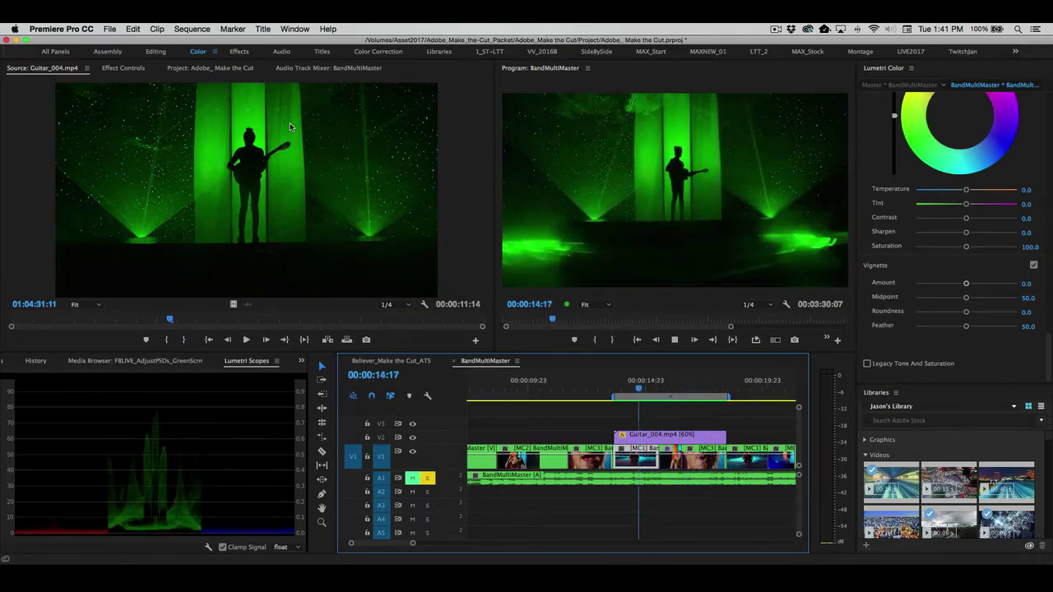
key(k)
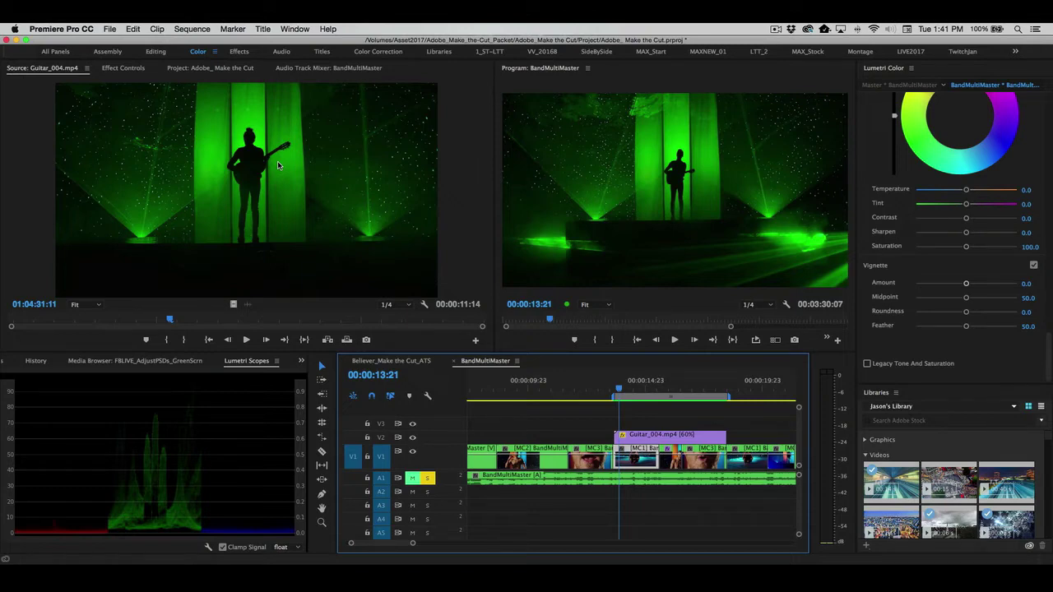
Expand track V2 and display the Time Remapping Speed line on the guitar clip
double_click(440, 437)
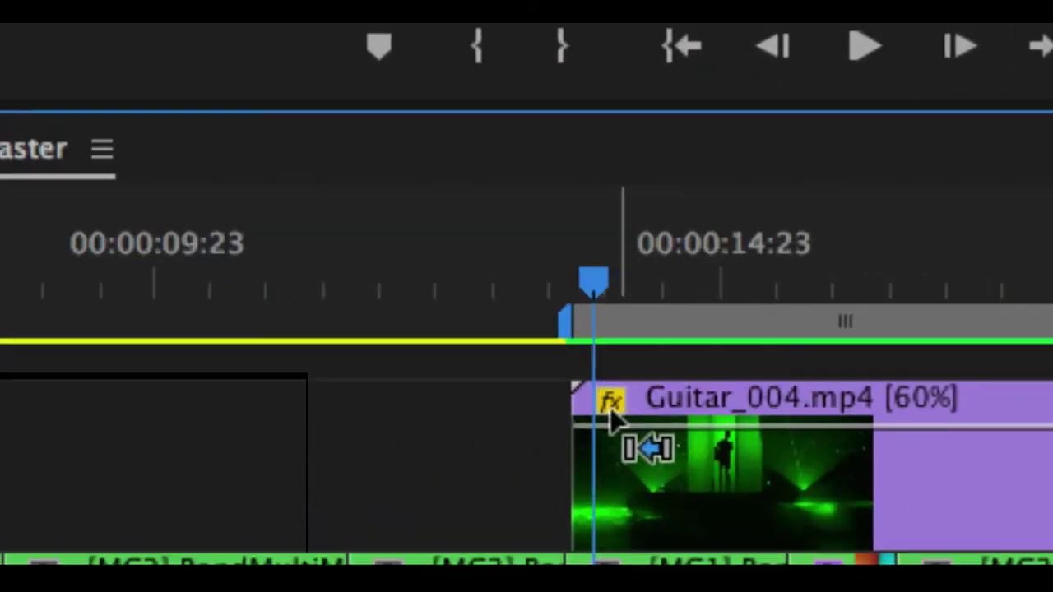
click(612, 404)
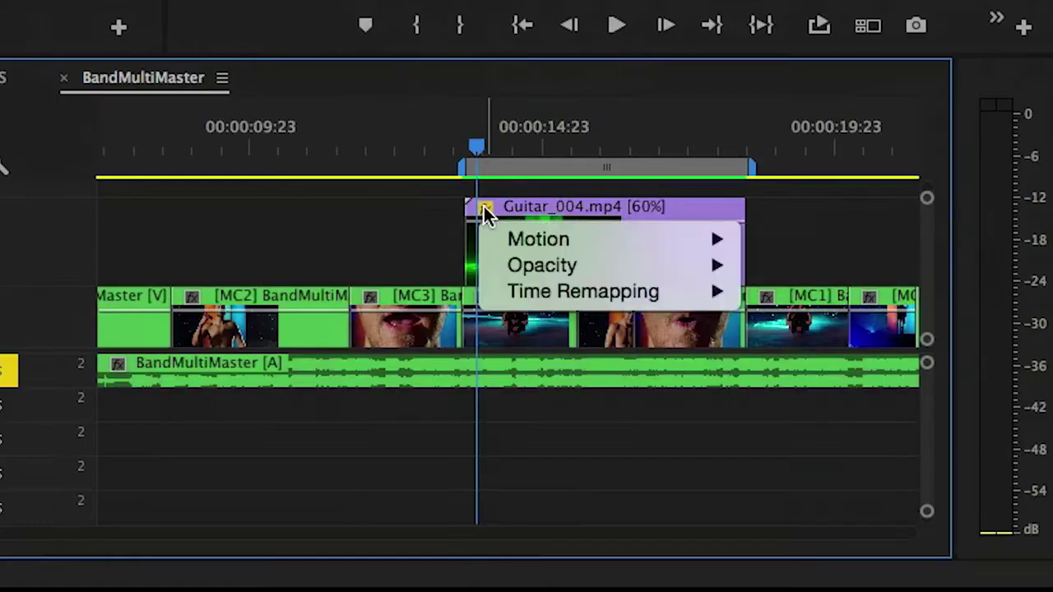
mouse_move(667, 567)
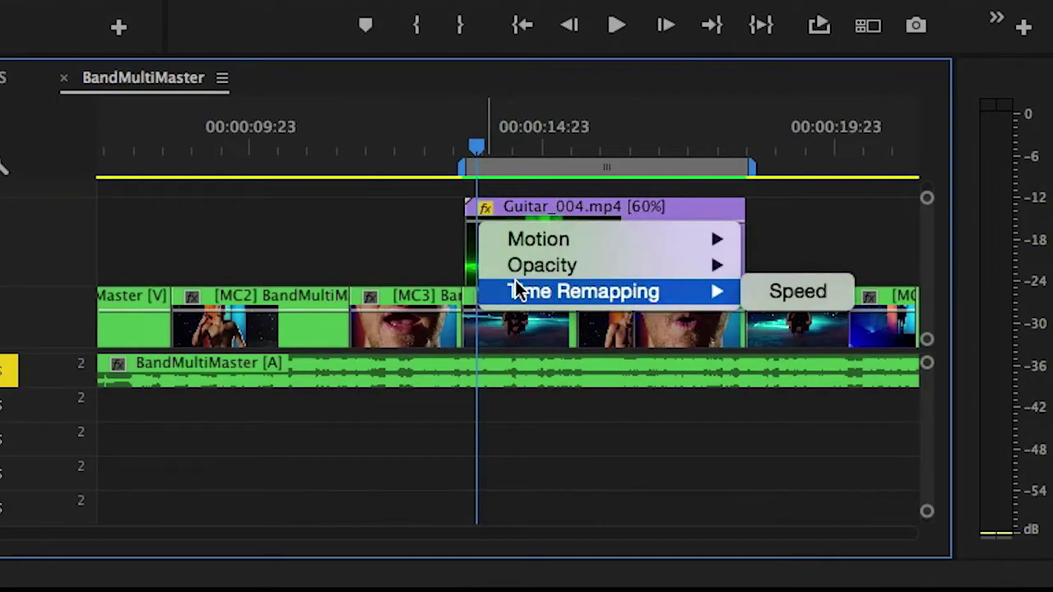
click(781, 291)
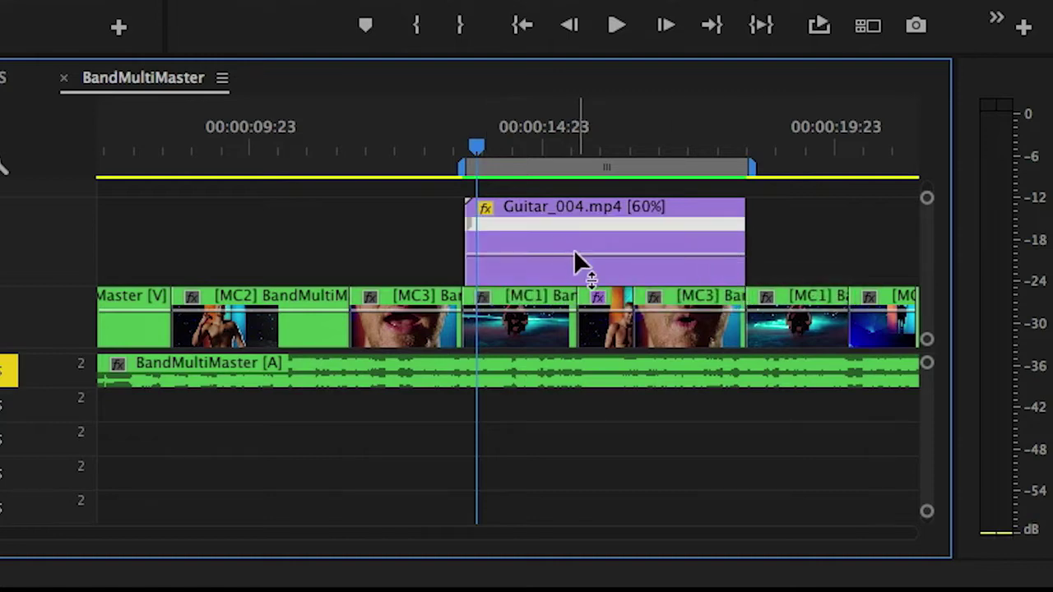
mouse_move(574, 253)
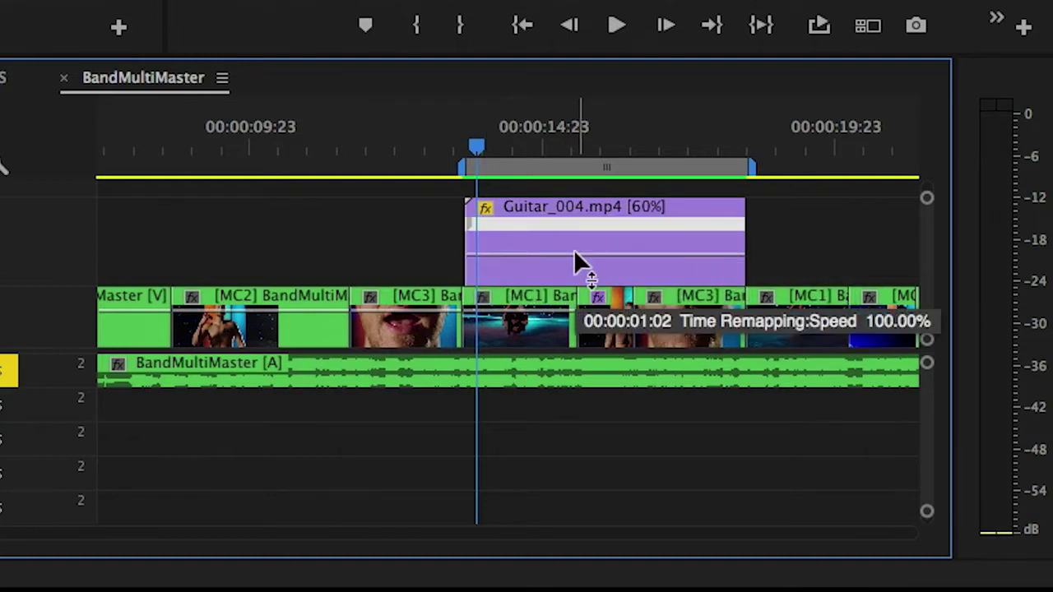
Reset the guitar clip's speed to 100% with Speed/Duration
click(531, 243)
right_click(531, 244)
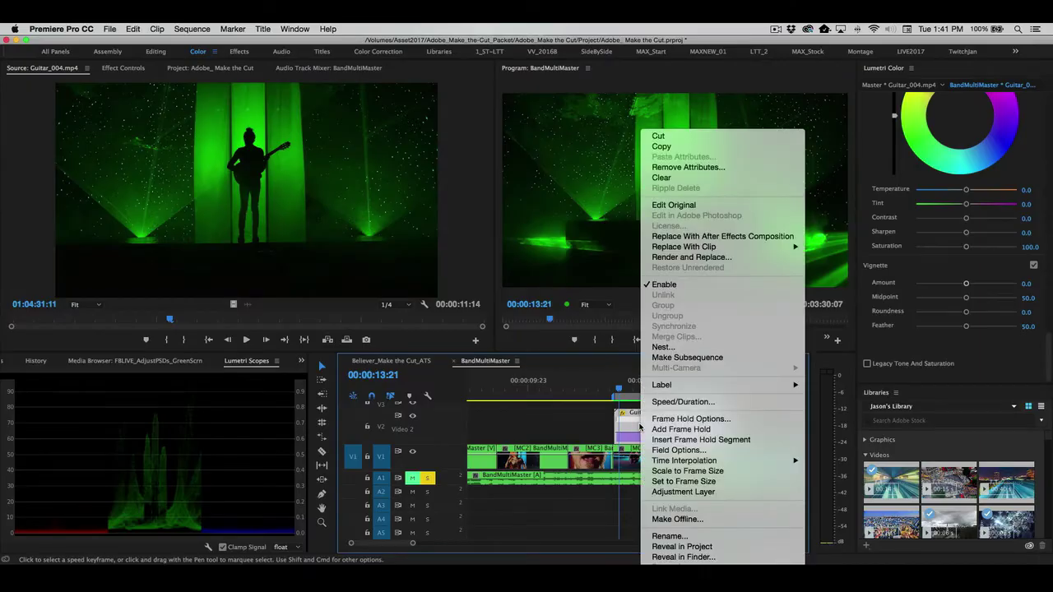
click(683, 402)
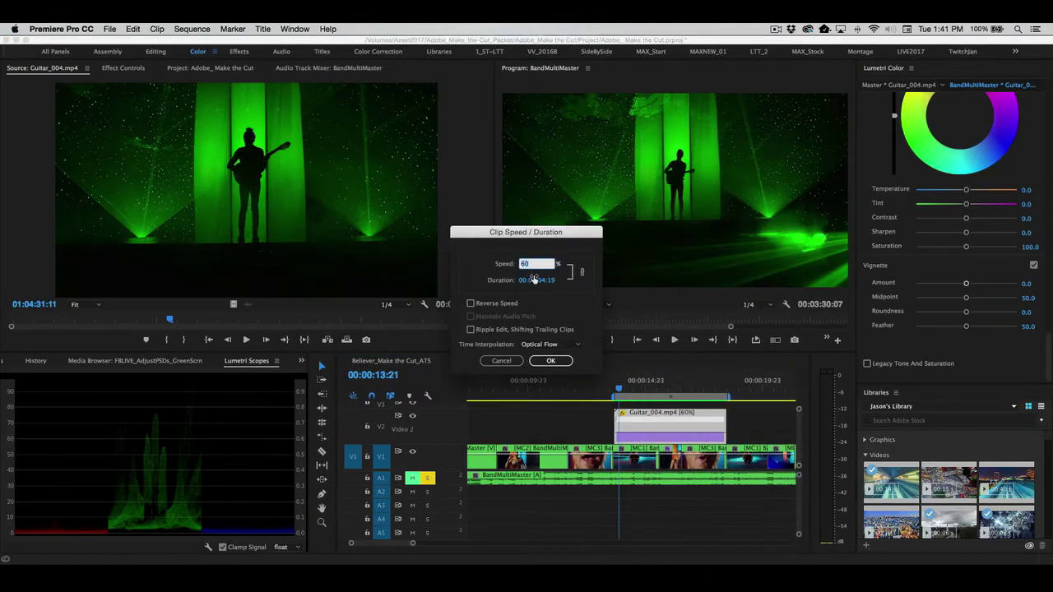
text(100)
click(550, 361)
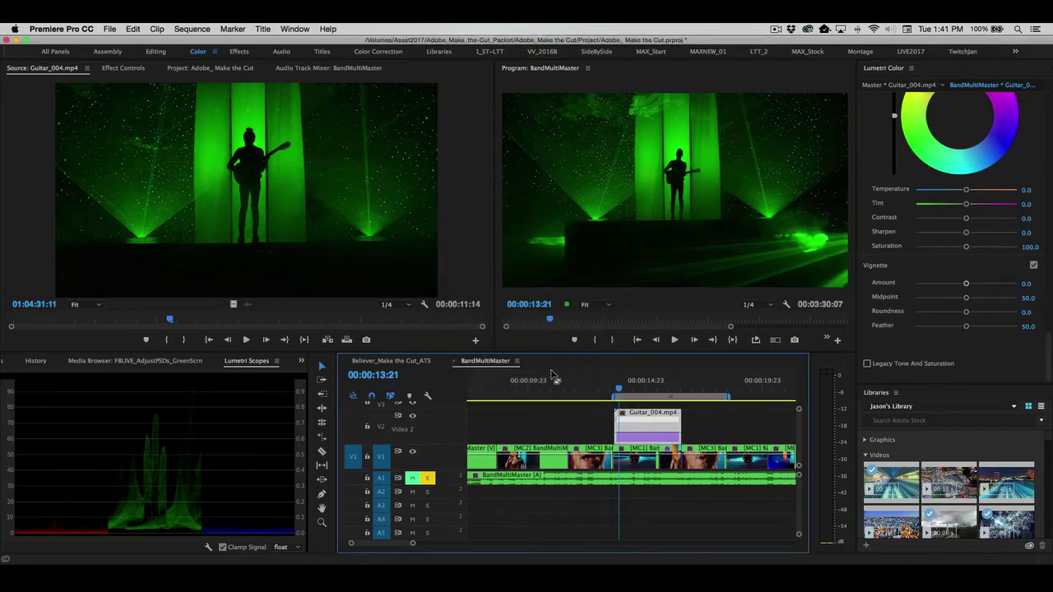
Play the guitar clip up to about 00:00:14:09 and add a speed keyframe there
key(space)
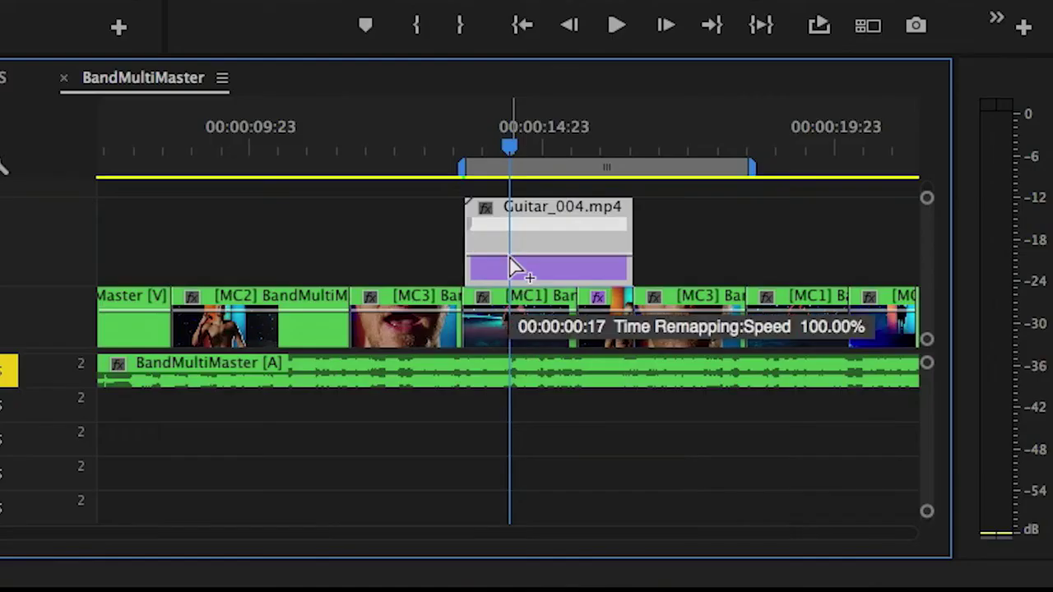
super+click(509, 257)
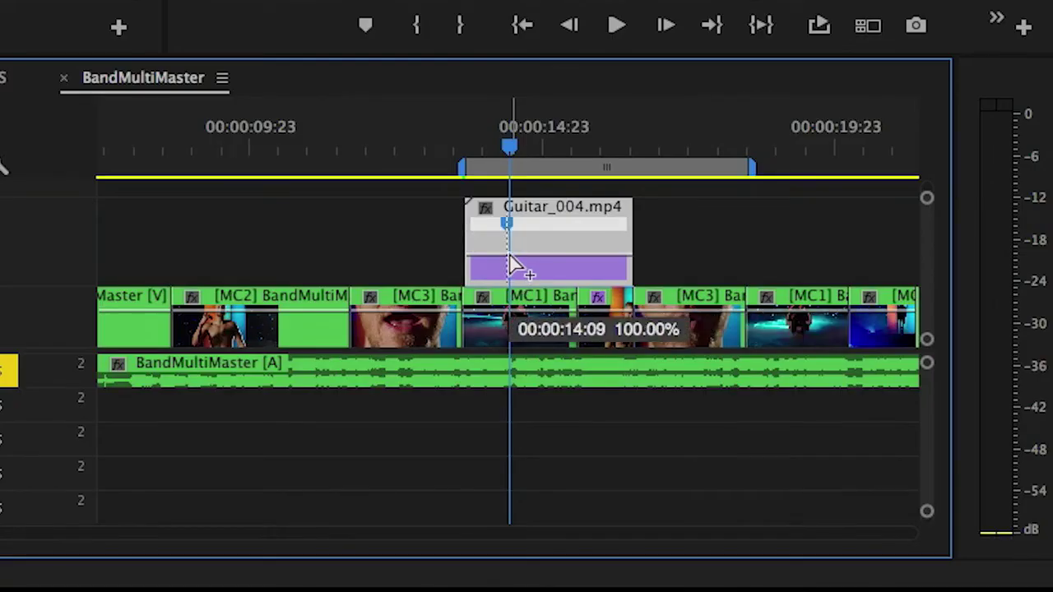
key(equal)
key(equal)
key(equal)
key(equal)
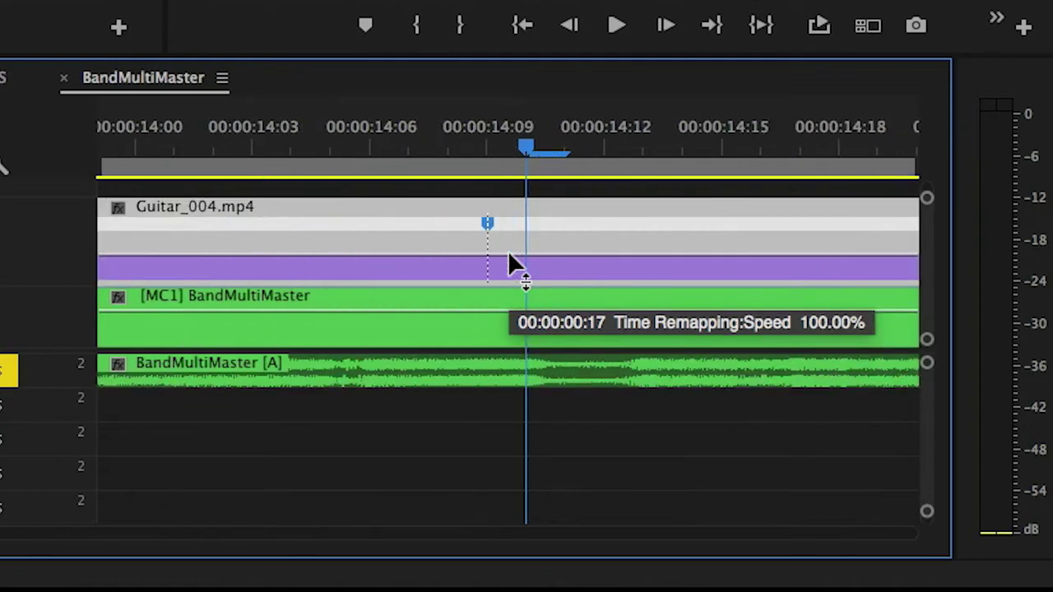
key(minus)
key(minus)
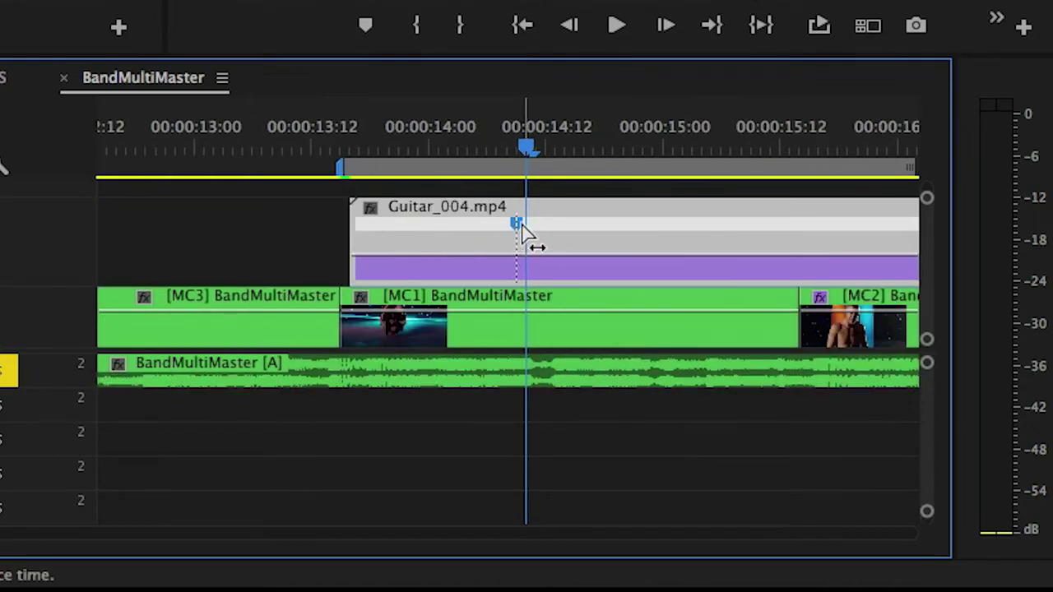
Split the speed keyframe into a gradual ramp and lower the guitar clip's speed after it to 60%
mouse_move(522, 225)
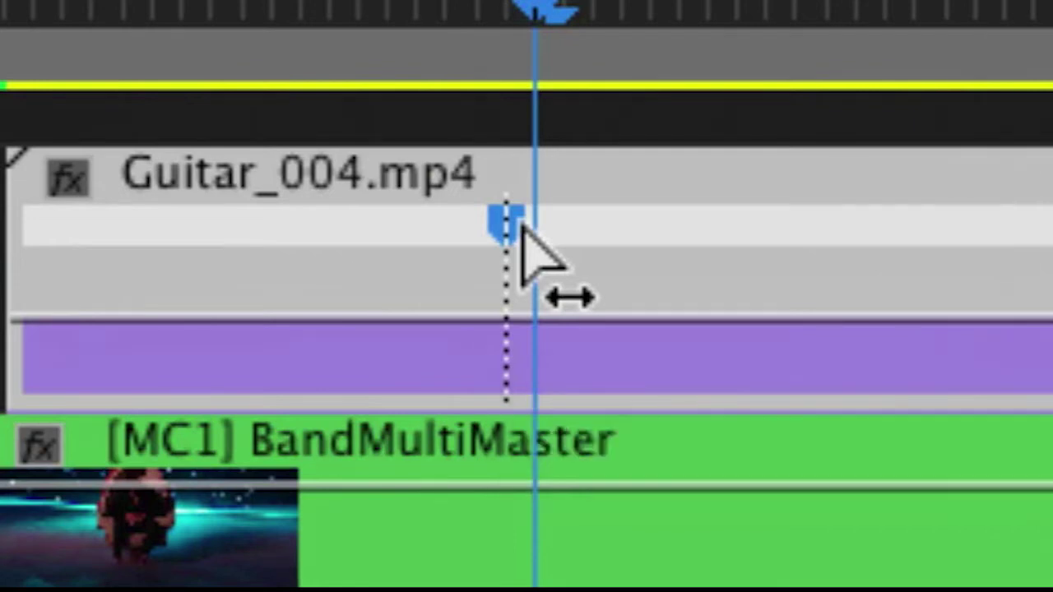
drag(523, 226, 629, 234)
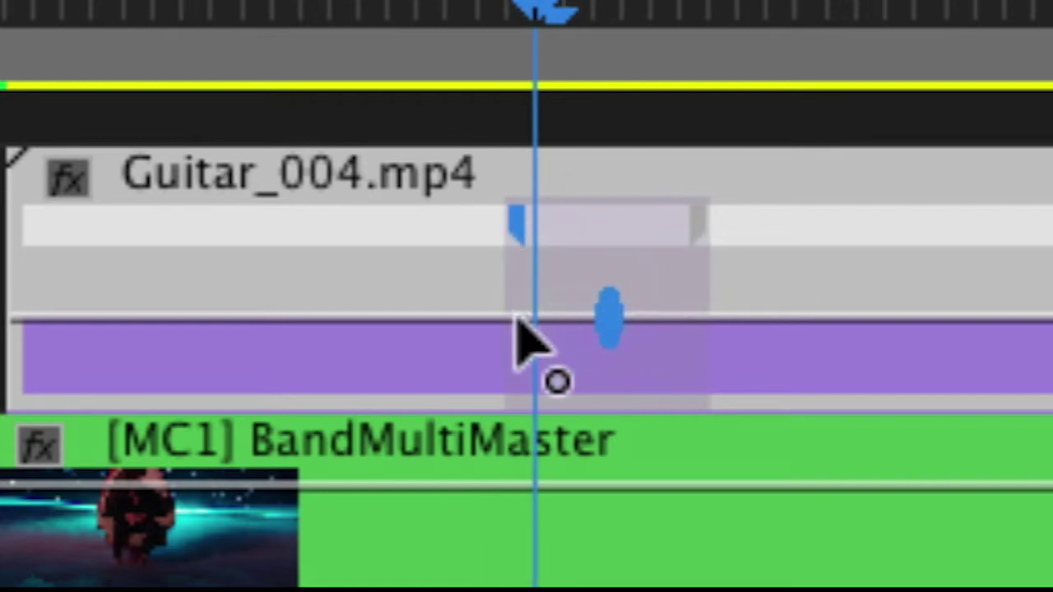
drag(786, 319, 786, 544)
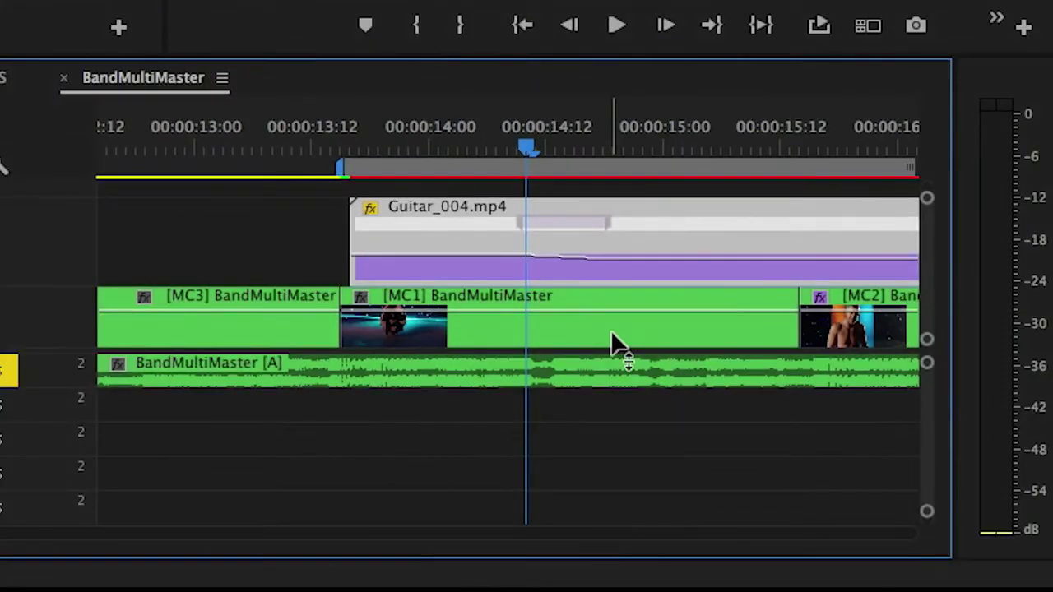
drag(631, 259, 630, 259)
Rotate the curve handle of the guitar clip's speed ramp to smooth the transition between the two speeds
click(523, 230)
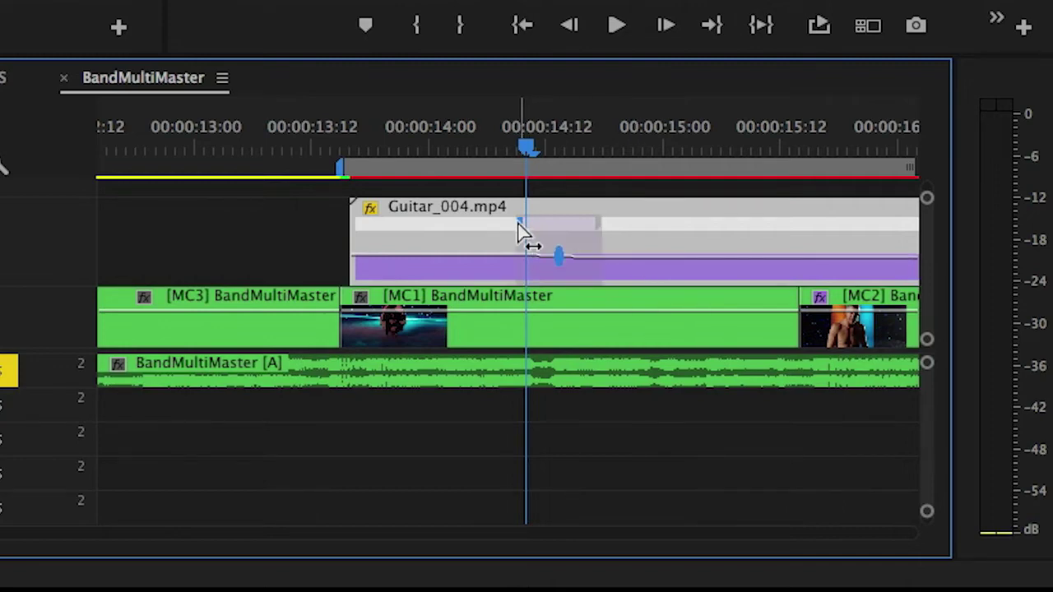
drag(559, 248, 547, 237)
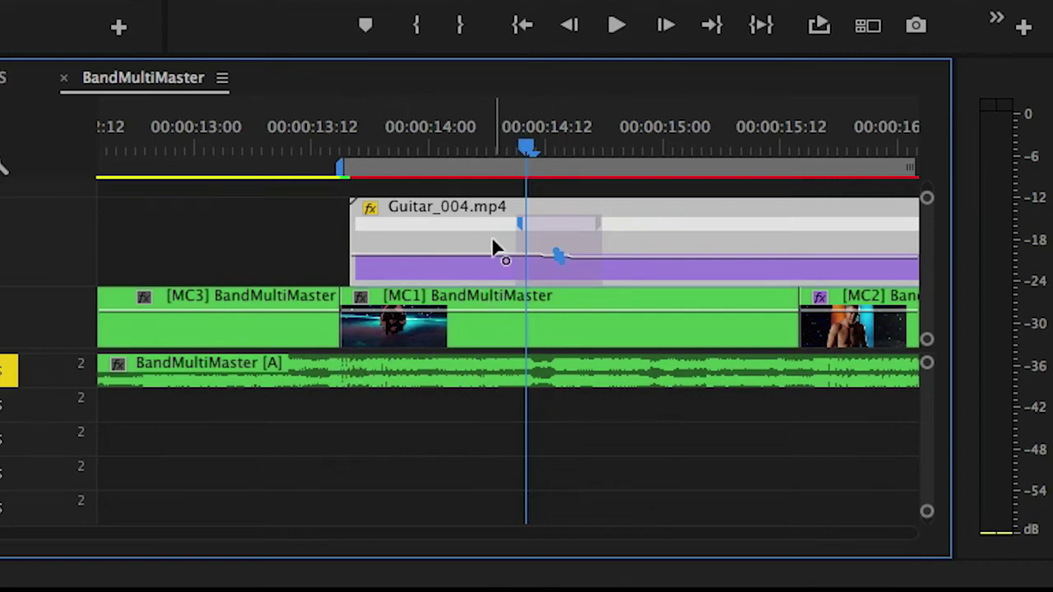
key(=)
key(=)
drag(553, 141, 652, 142)
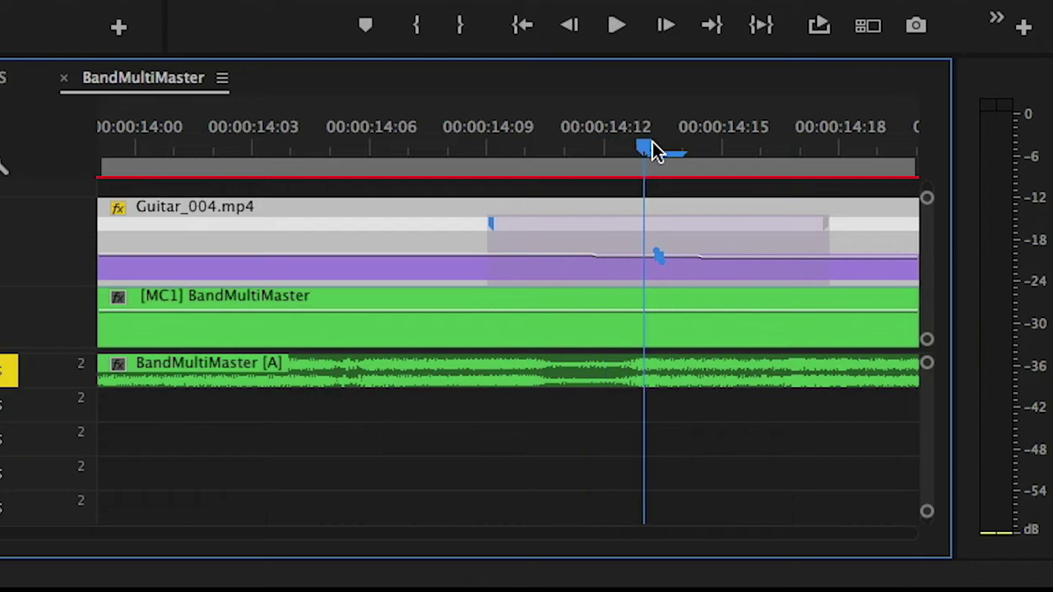
key(=)
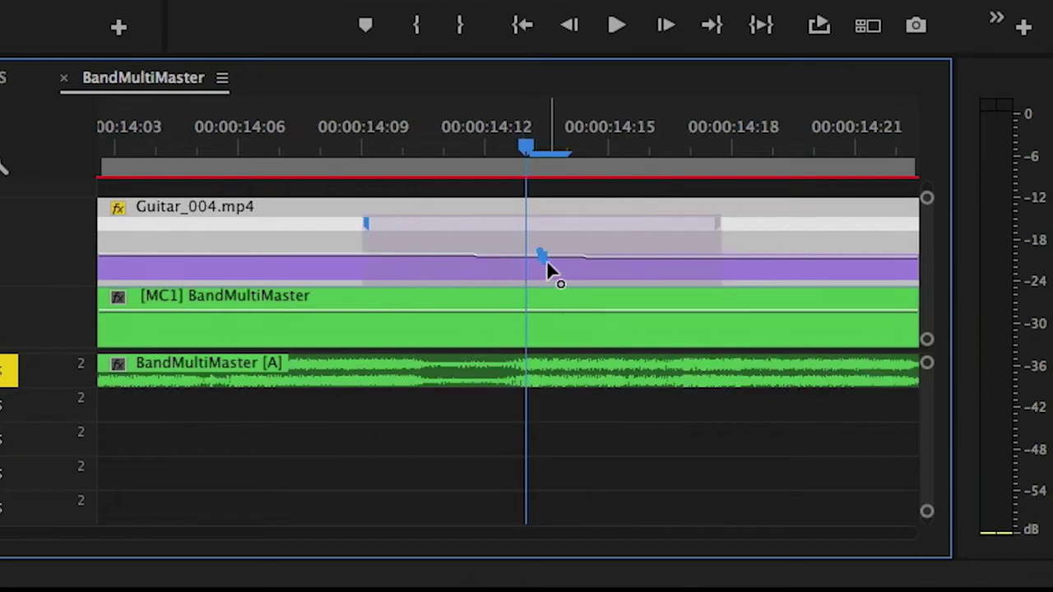
key(-)
key(-)
key(-)
key(-)
key(-)
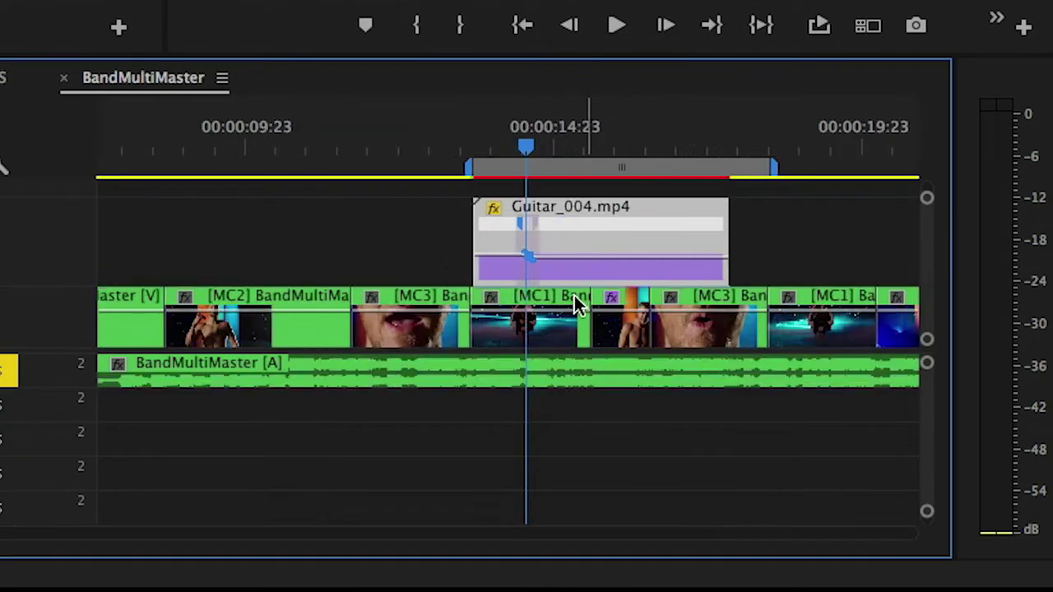
Play the ramp from the clip's start, add a second speed keyframe at about 00:00:15:16, and slow the section after it further
drag(526, 145, 504, 152)
key(space)
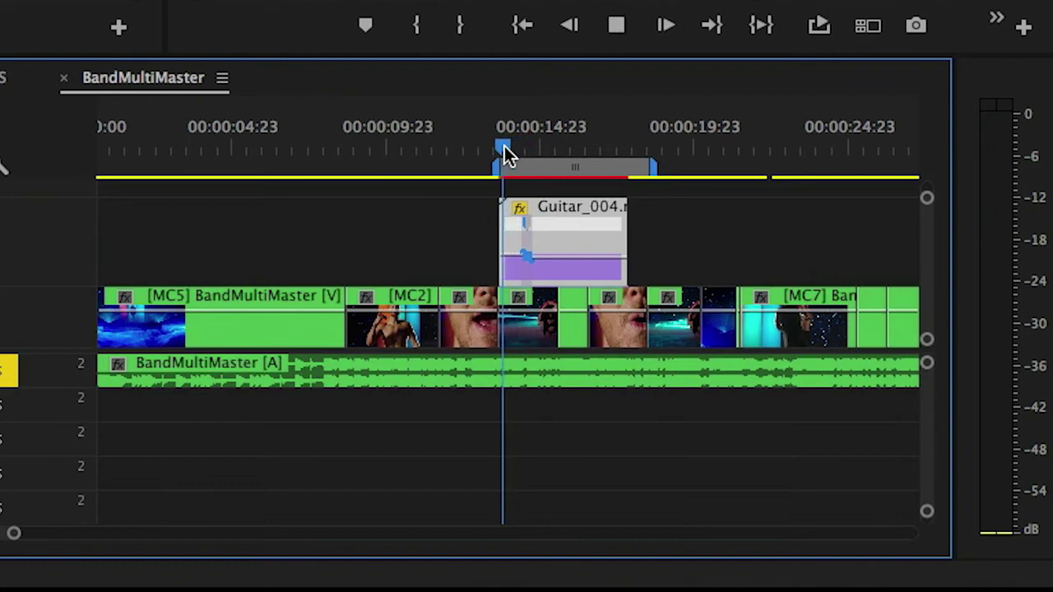
key(space)
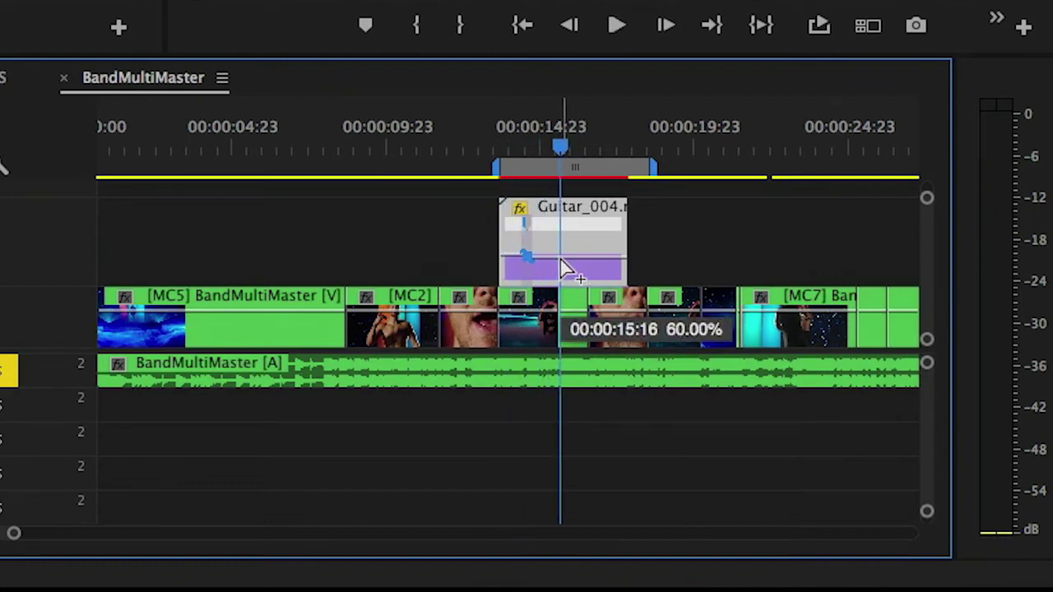
super+click(561, 256)
drag(584, 254, 601, 300)
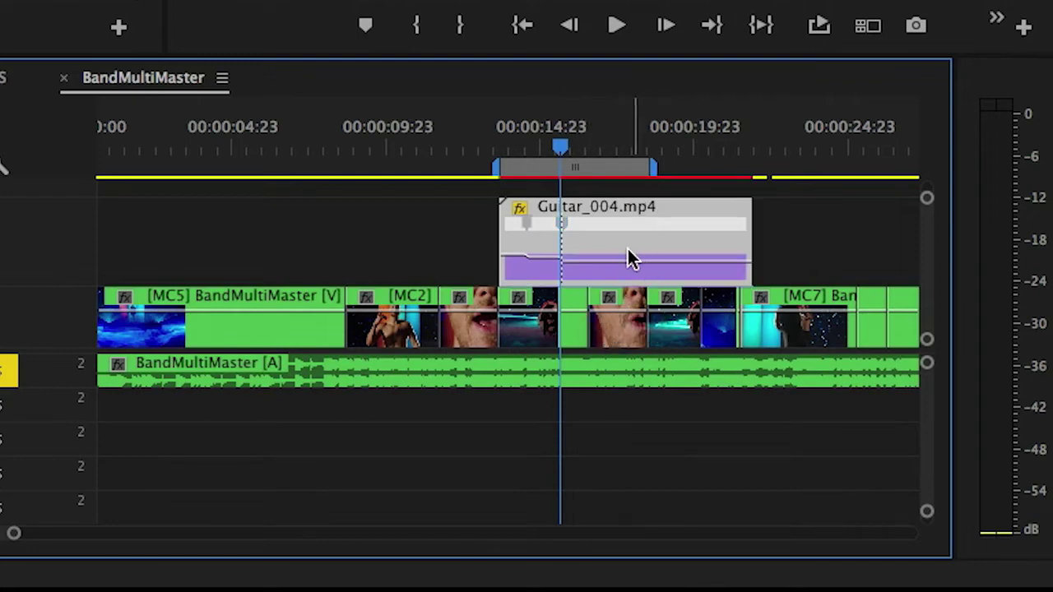
Add a third speed keyframe farther along the guitar clip and raise the speed of the section after it
key(space)
key(space)
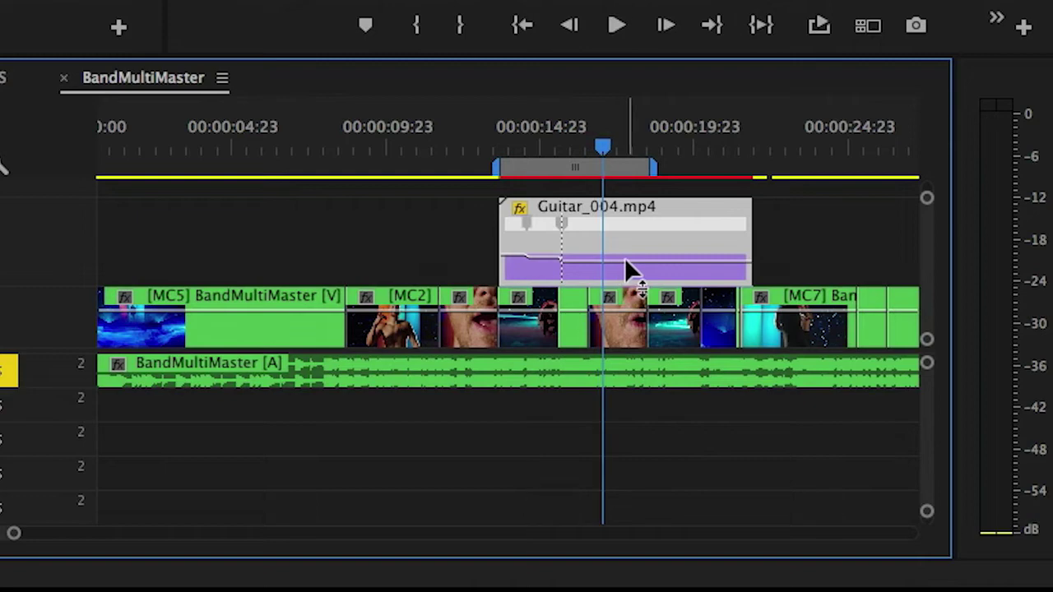
key(space)
key(space)
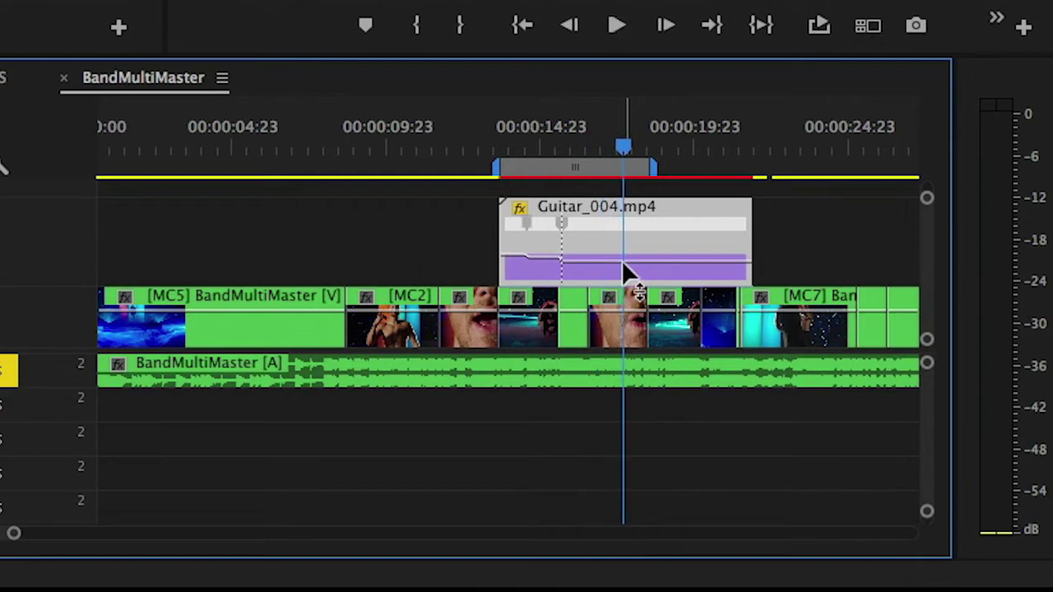
super+click(623, 260)
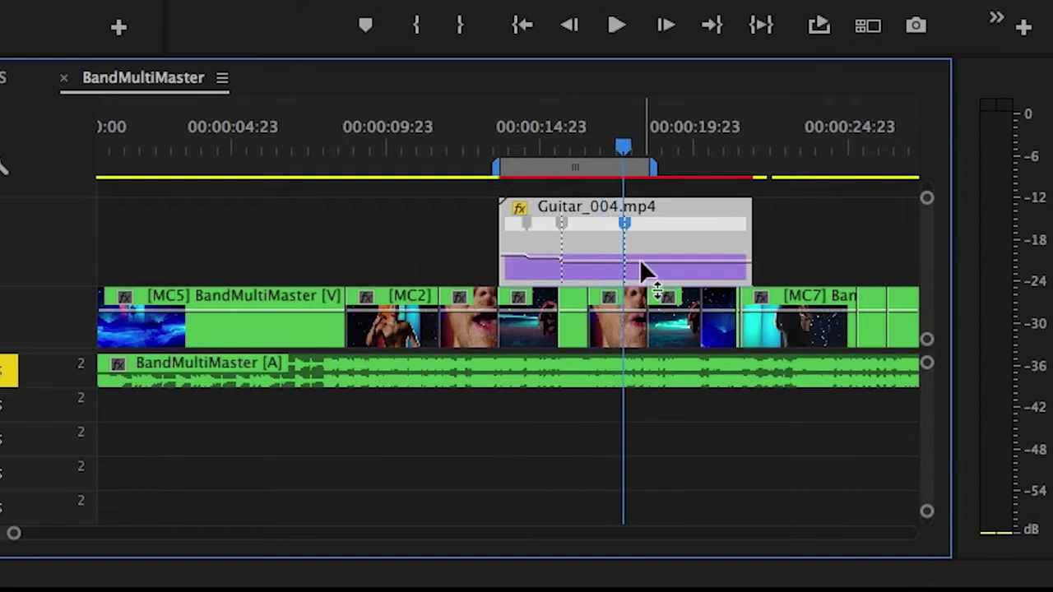
drag(648, 262, 640, 243)
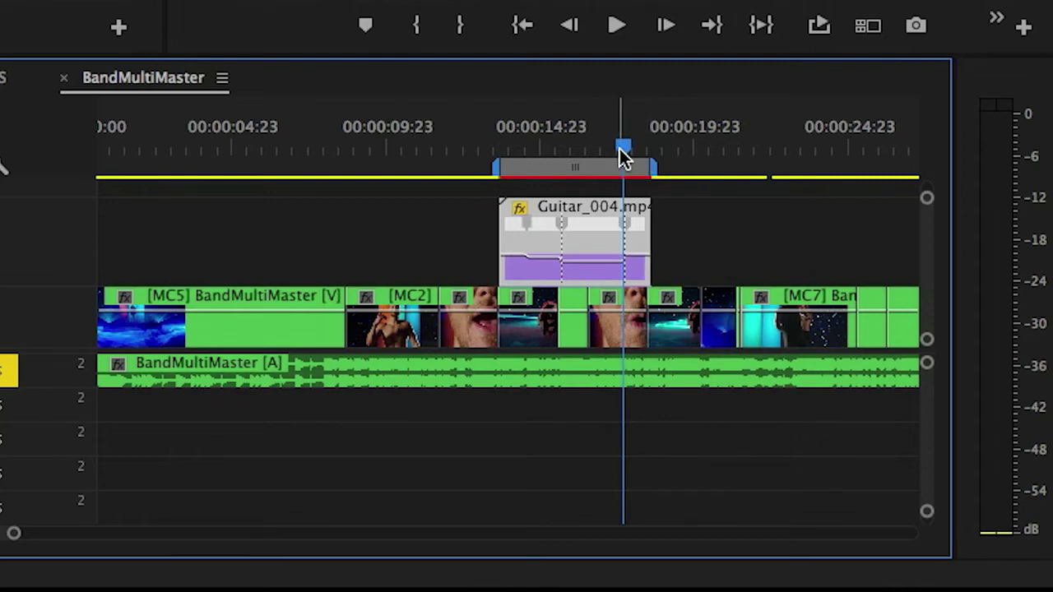
Play back the guitar clip from its start to review all the speed changes
drag(623, 150, 498, 155)
key(space)
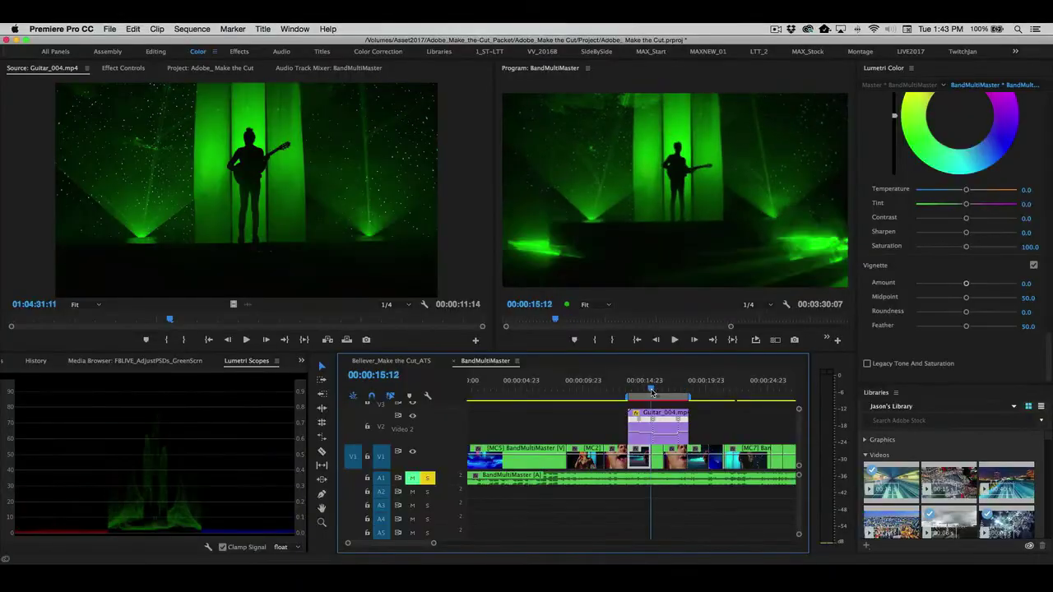
Split the guitar clip's second speed keyframe at 00:00:15:16 into a gradual transition ending near 00:00:16:00
key(equal)
key(equal)
key(equal)
key(equal)
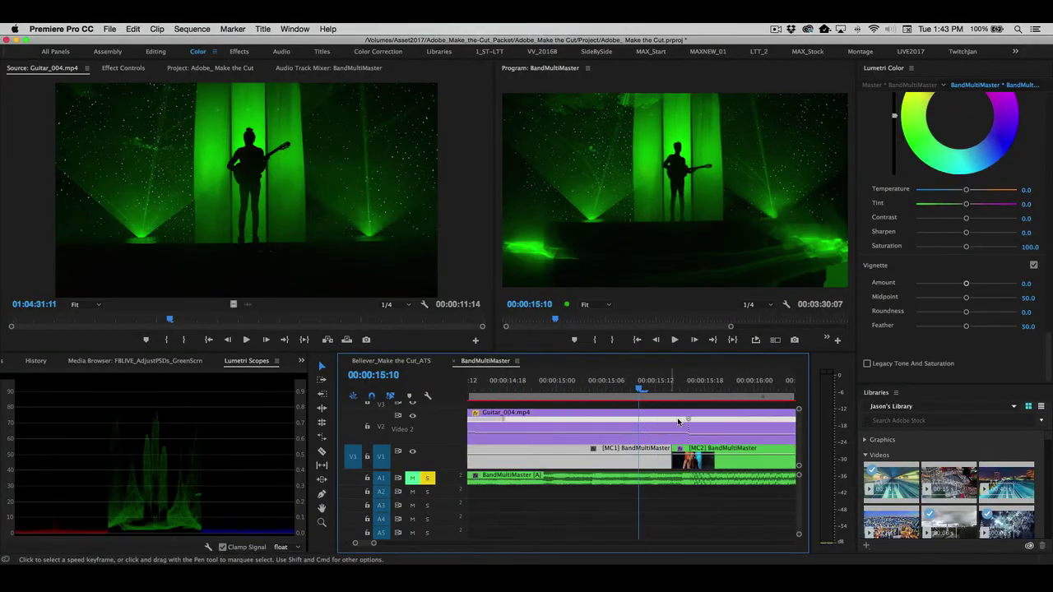
click(689, 420)
key(equal)
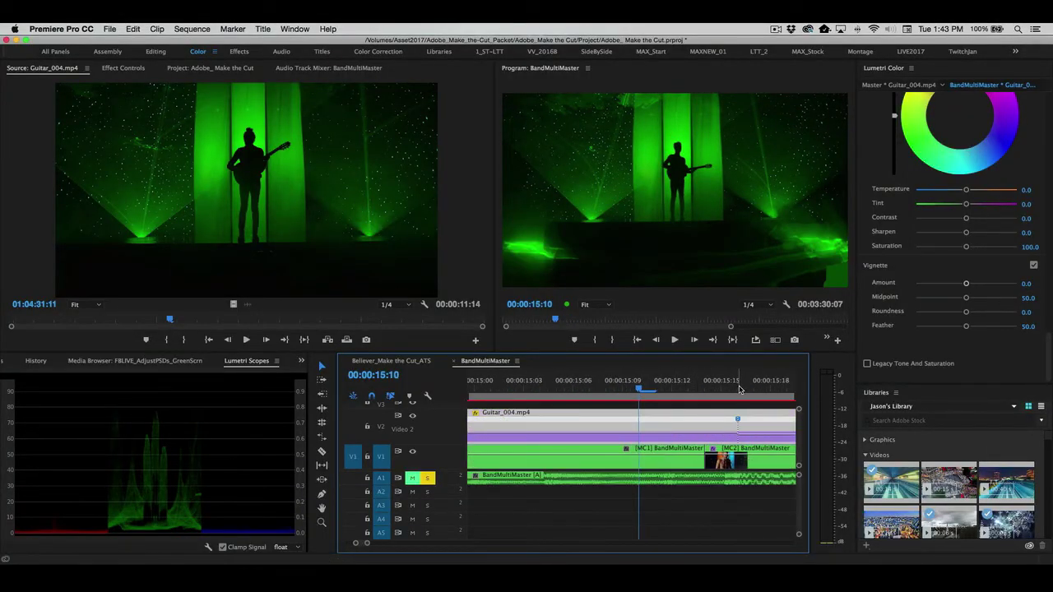
click(740, 385)
drag(738, 422, 715, 425)
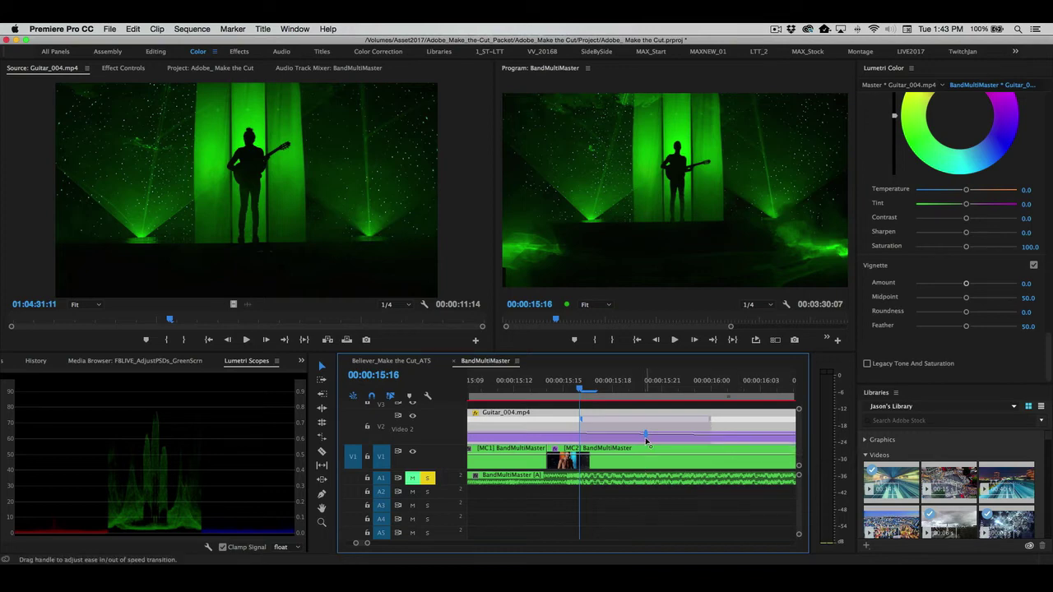
Render the entire work area around the guitar clip and play back its speed ramps
key(minus)
key(minus)
key(minus)
key(minus)
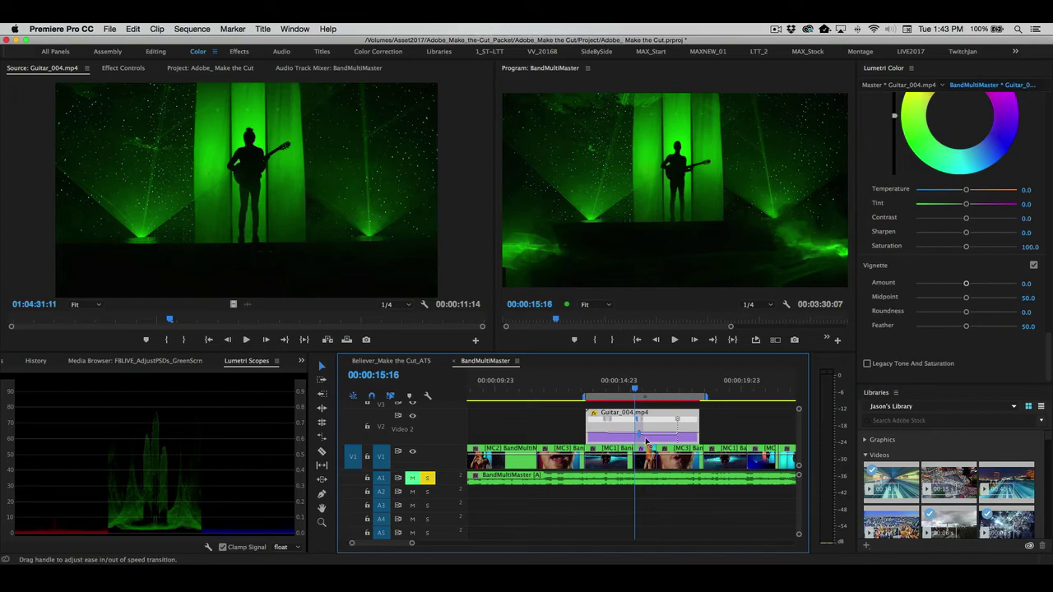
click(191, 28)
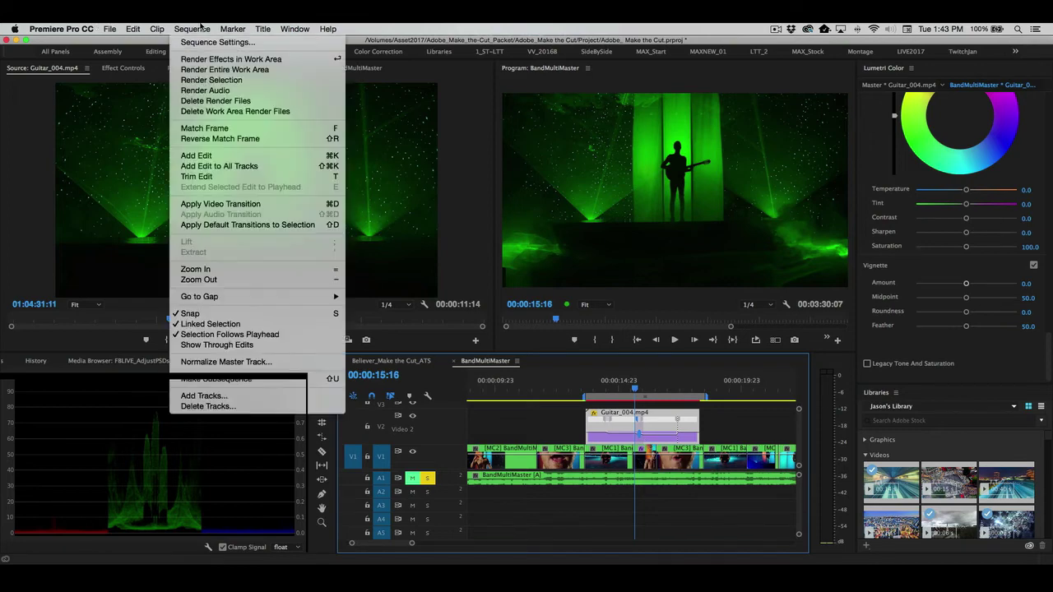
click(209, 71)
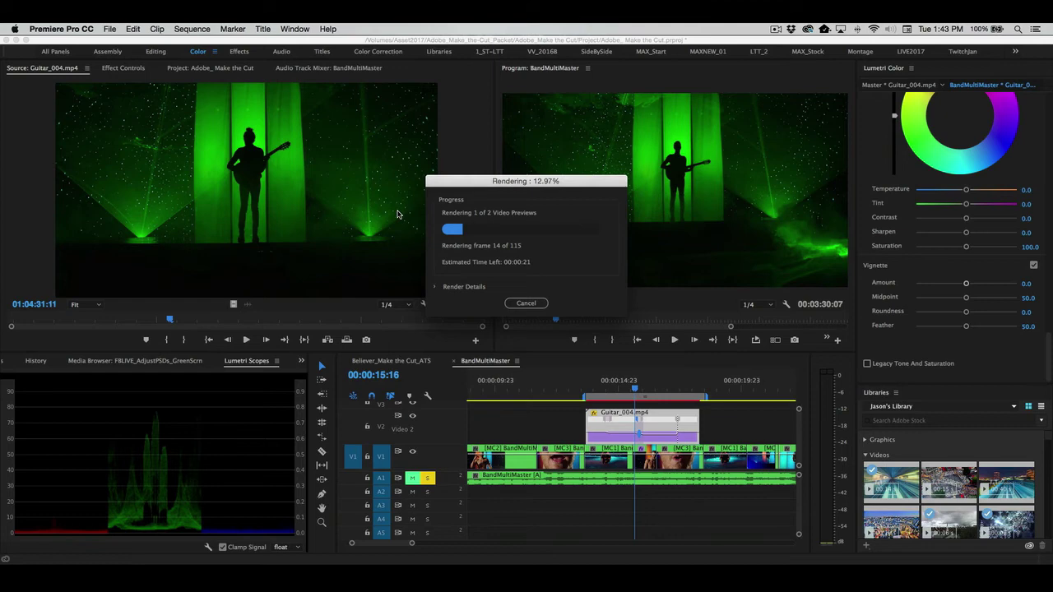
drag(507, 182, 591, 183)
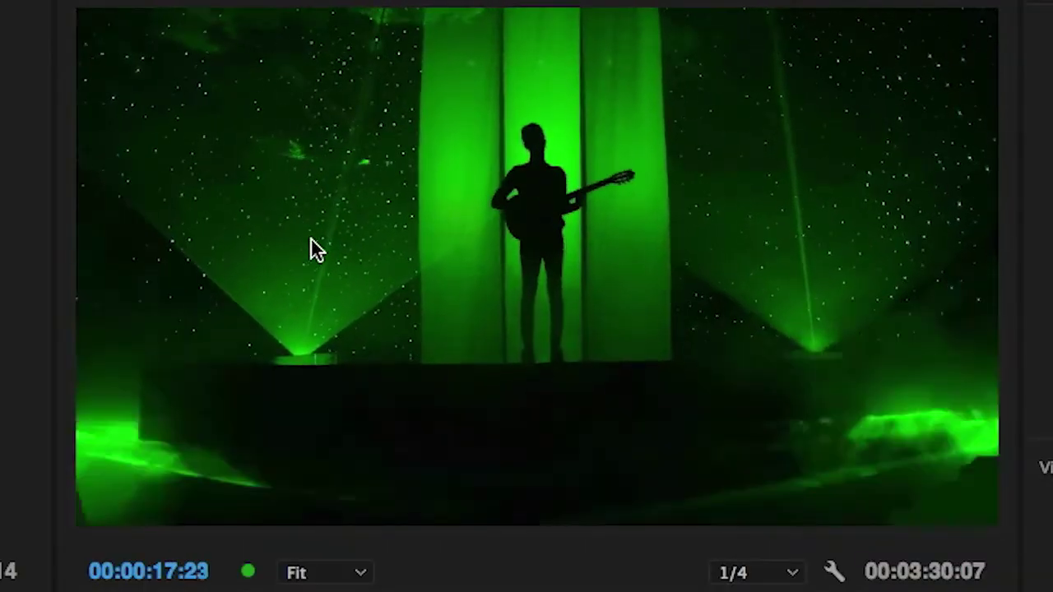
key(j)
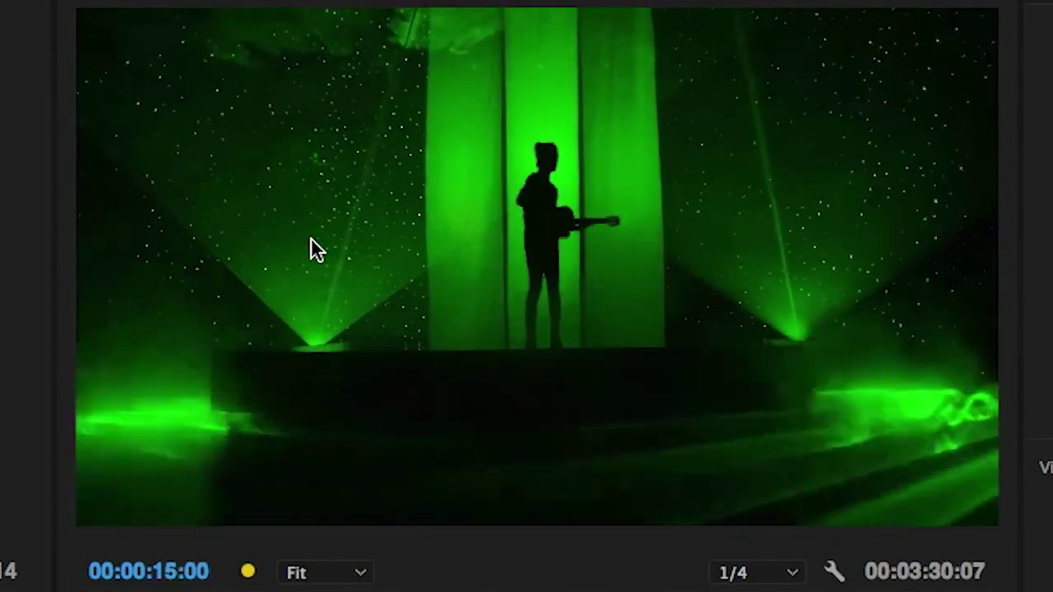
key(l)
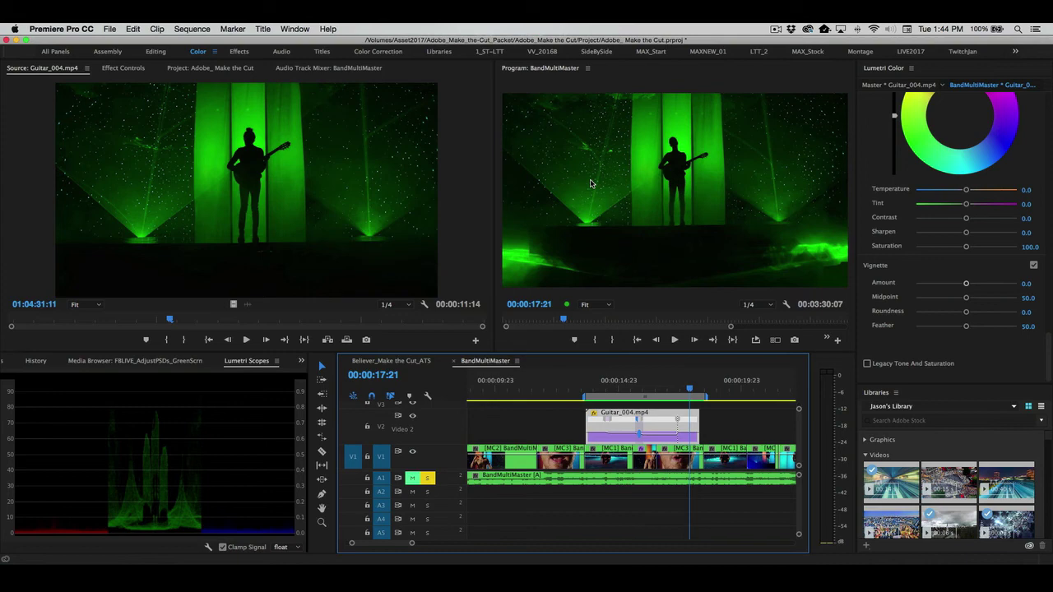
Check the guitar clip's Time Interpolation options in its Speed/Duration settings and close them without applying changes
right_click(612, 417)
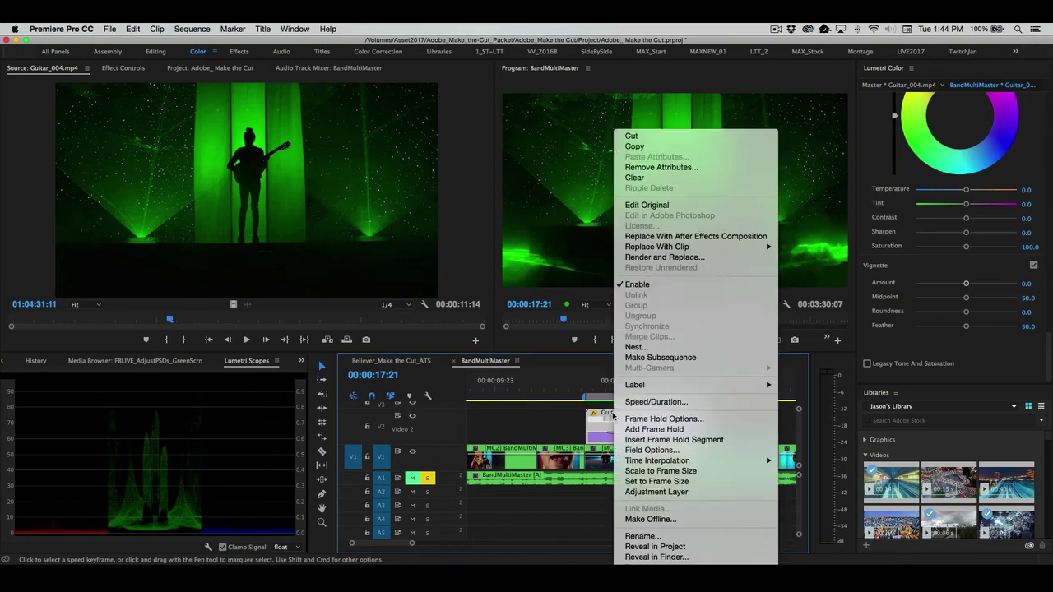
click(622, 402)
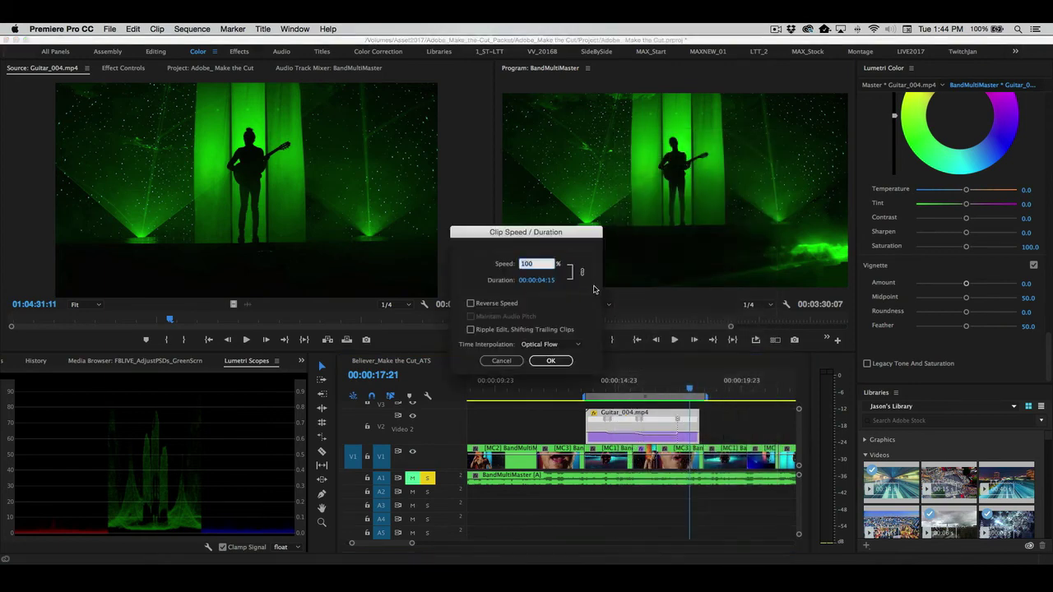
click(570, 345)
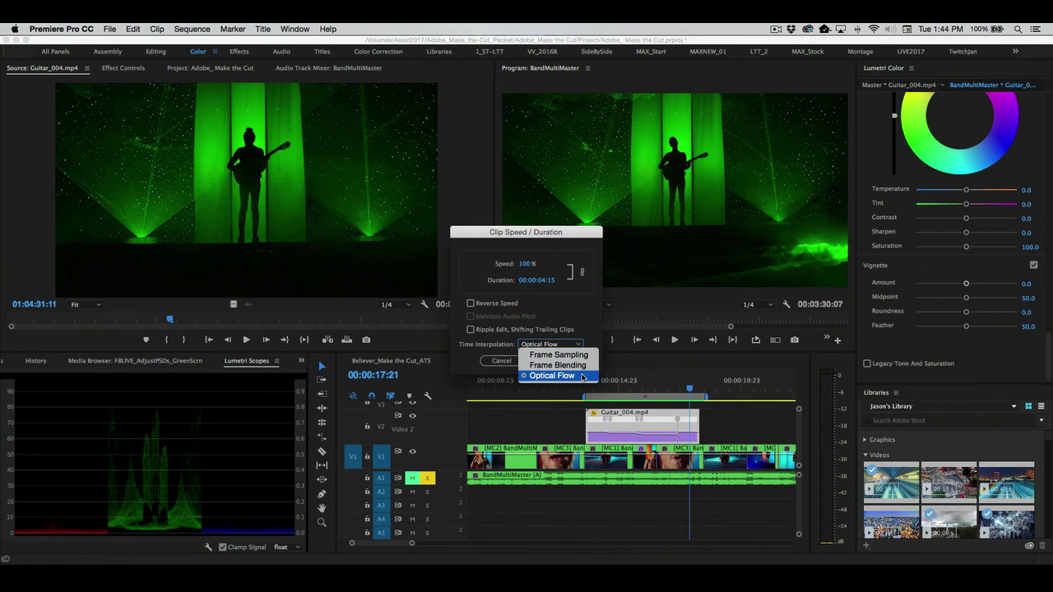
click(536, 240)
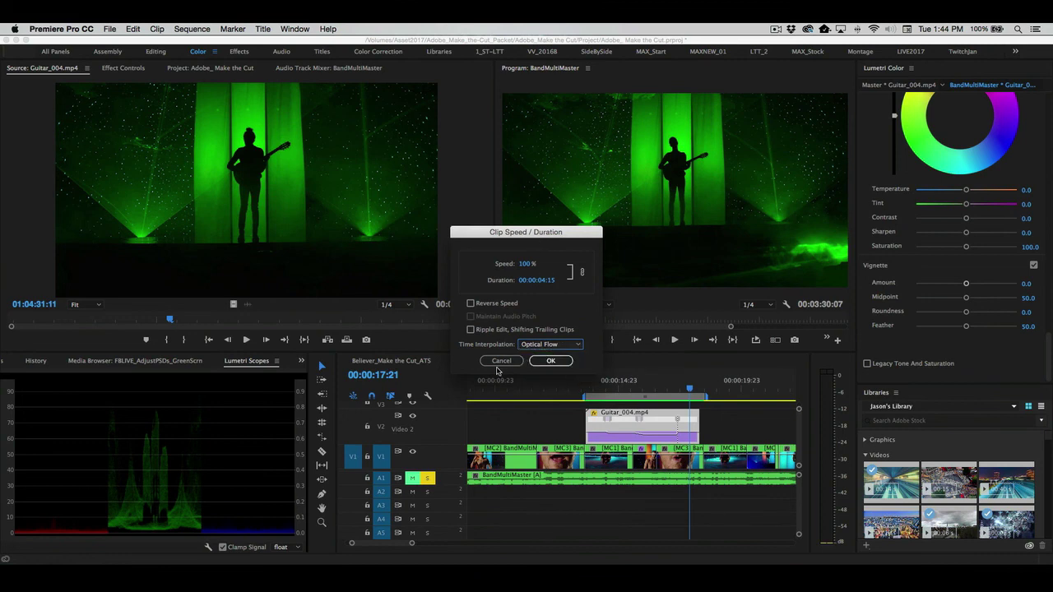
click(497, 364)
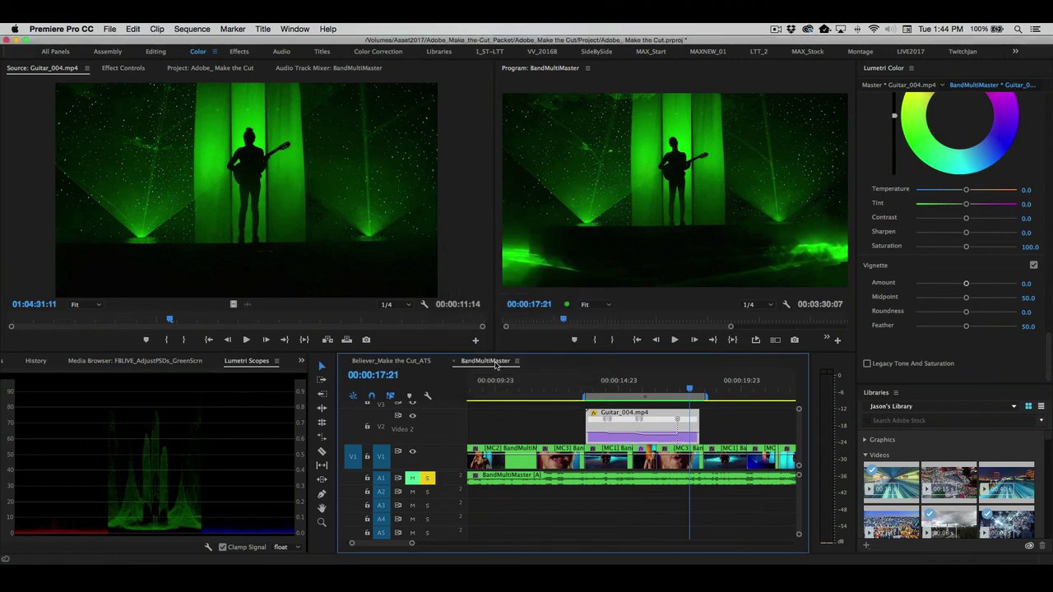